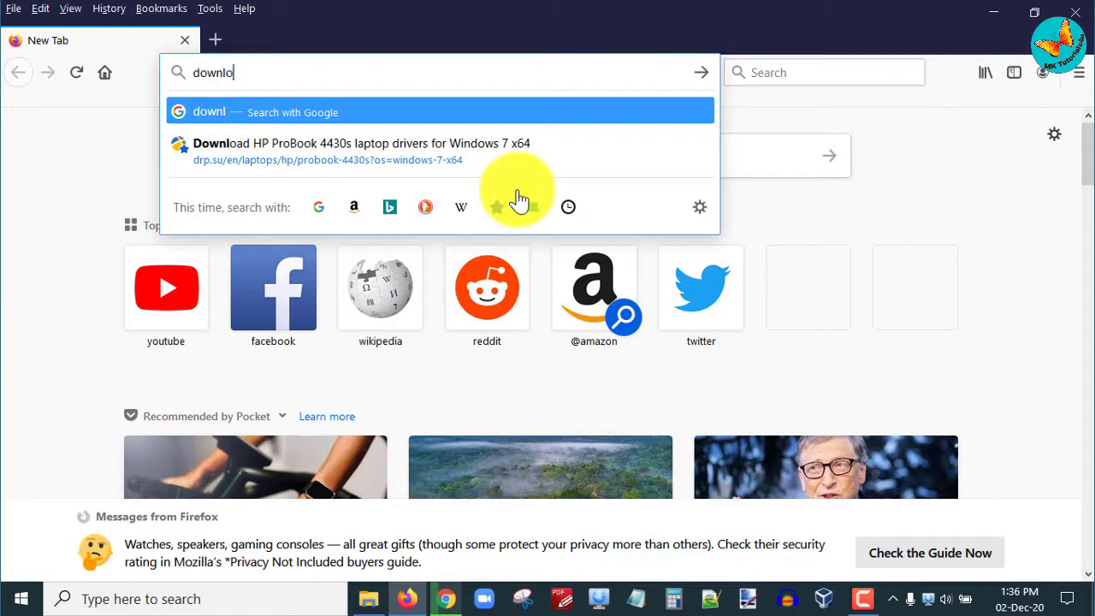
Step: Search Google for 'download wamp' from the Firefox address bar
type("amp")
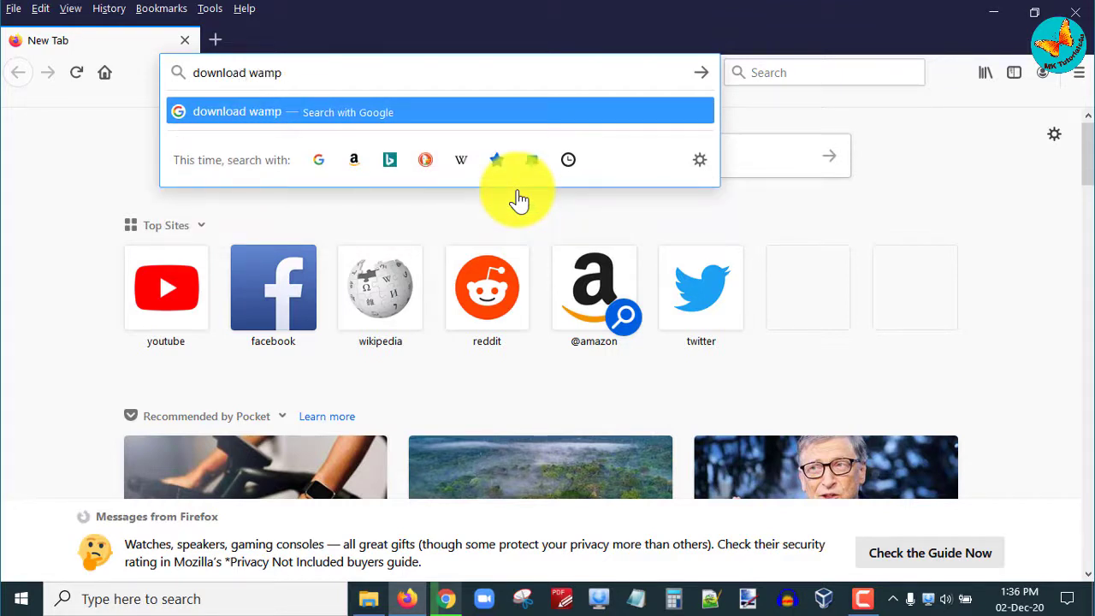
key("Return")
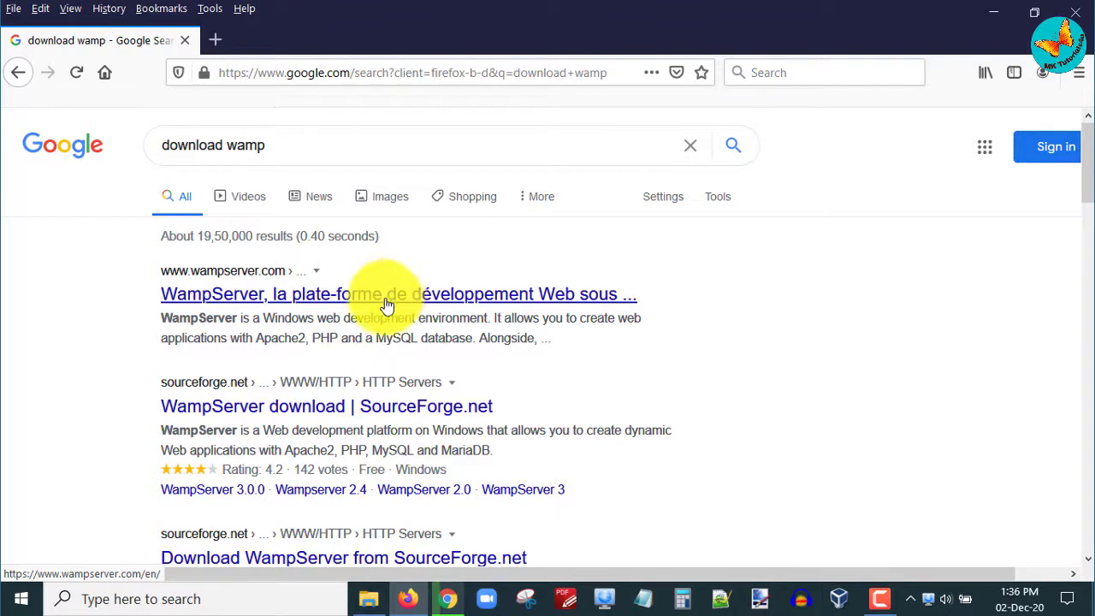
Step: Open the wampserver.com result and go to its Downloads section listing the 64-bit and 32-bit versions
left_click(308, 304)
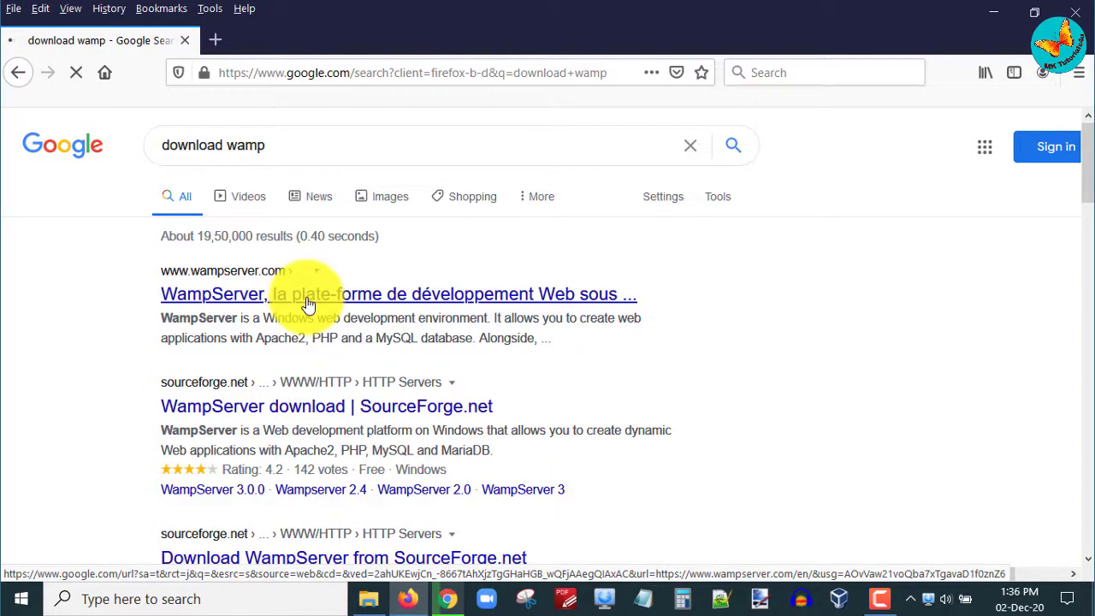
left_click(543, 186)
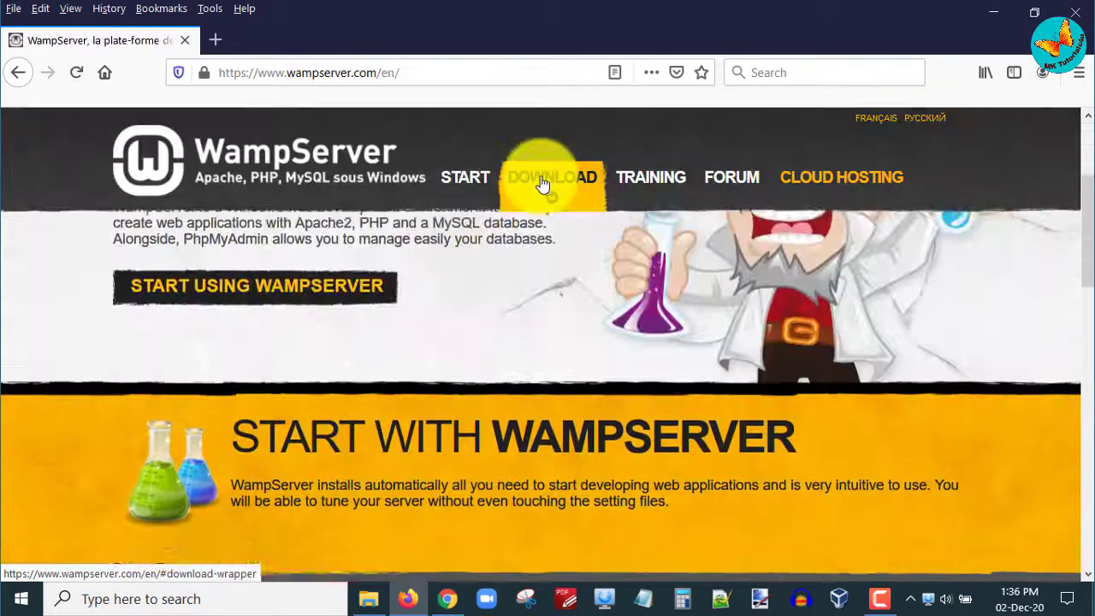
scroll(407, 392, "down", 2)
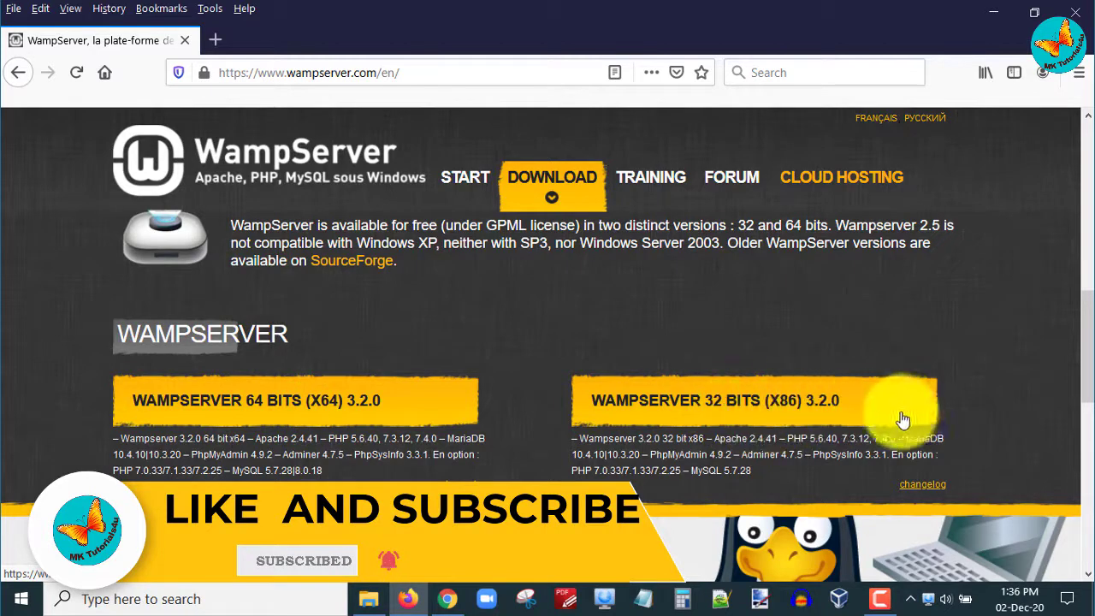
Step: Download the 64-bit installer wampserver3.2.3_x64.exe through the SourceForge direct link
left_click(270, 410)
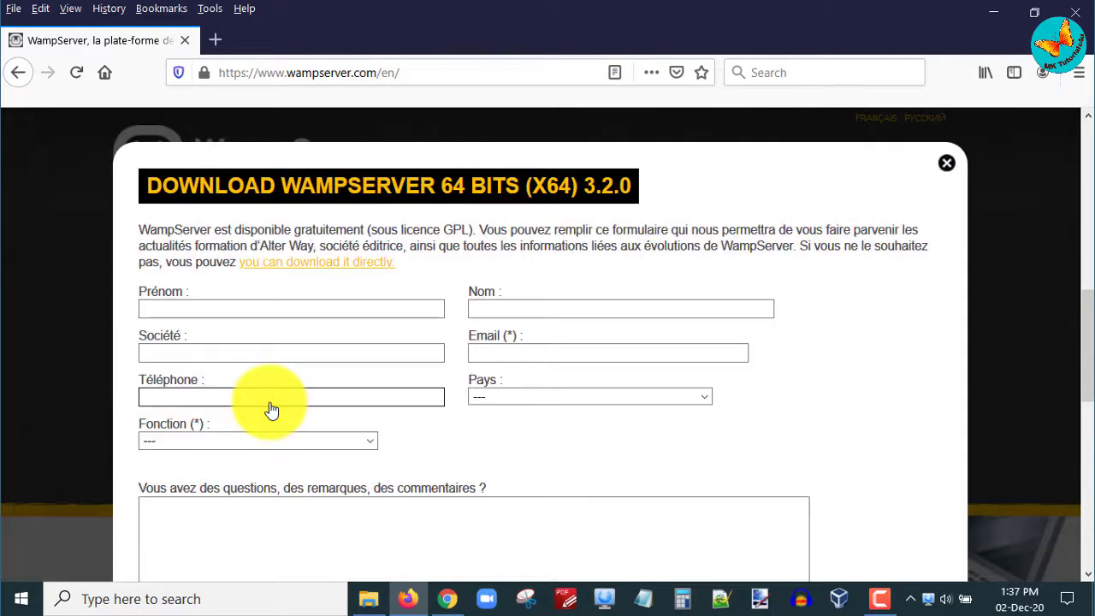
scroll(389, 395, "down", 5)
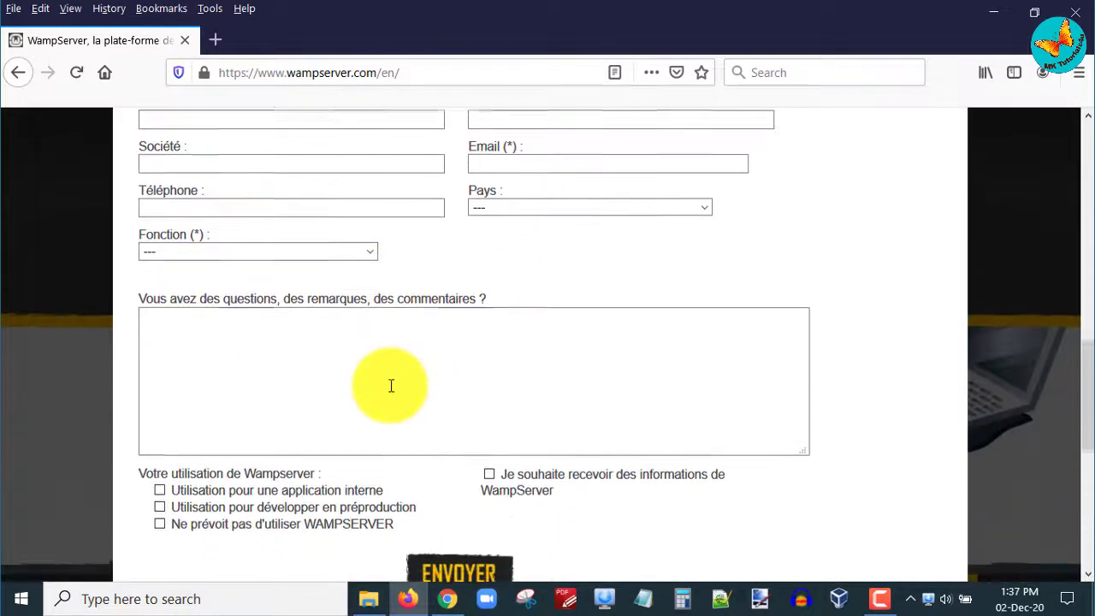
scroll(392, 394, "down", 1)
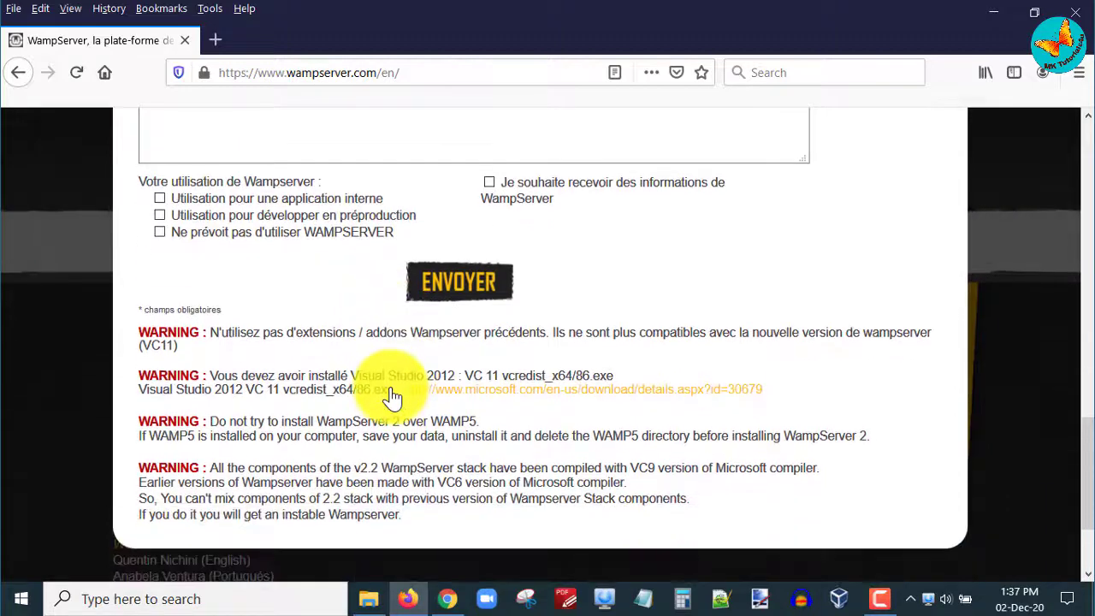
scroll(392, 388, "up", 7)
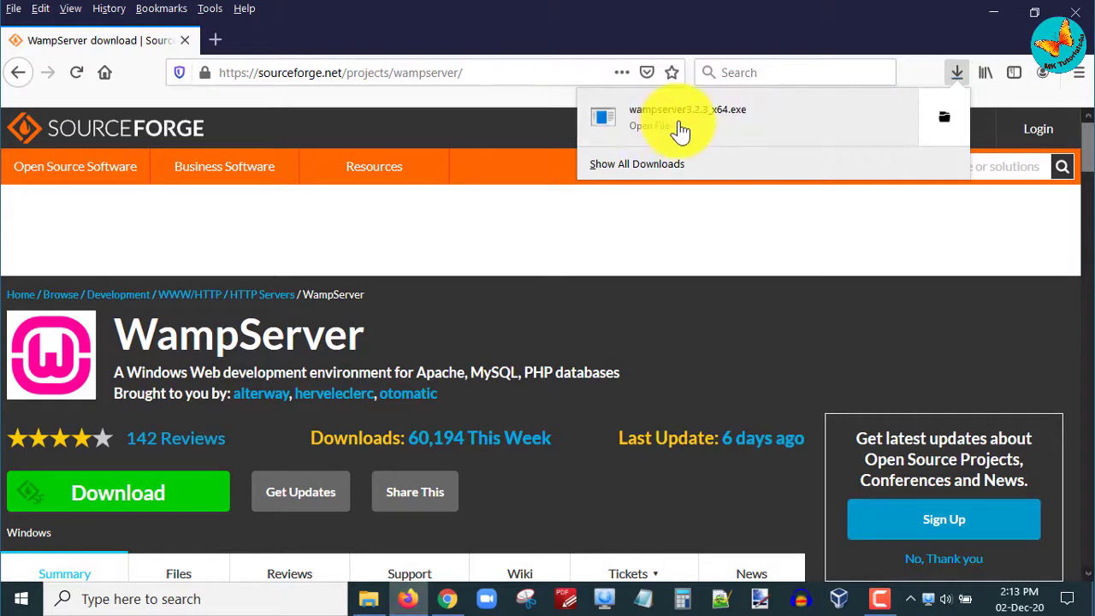
Step: Run wampserver3.2.3_x64.exe from the Firefox downloads and approve the User Account Control prompt
left_click(679, 128)
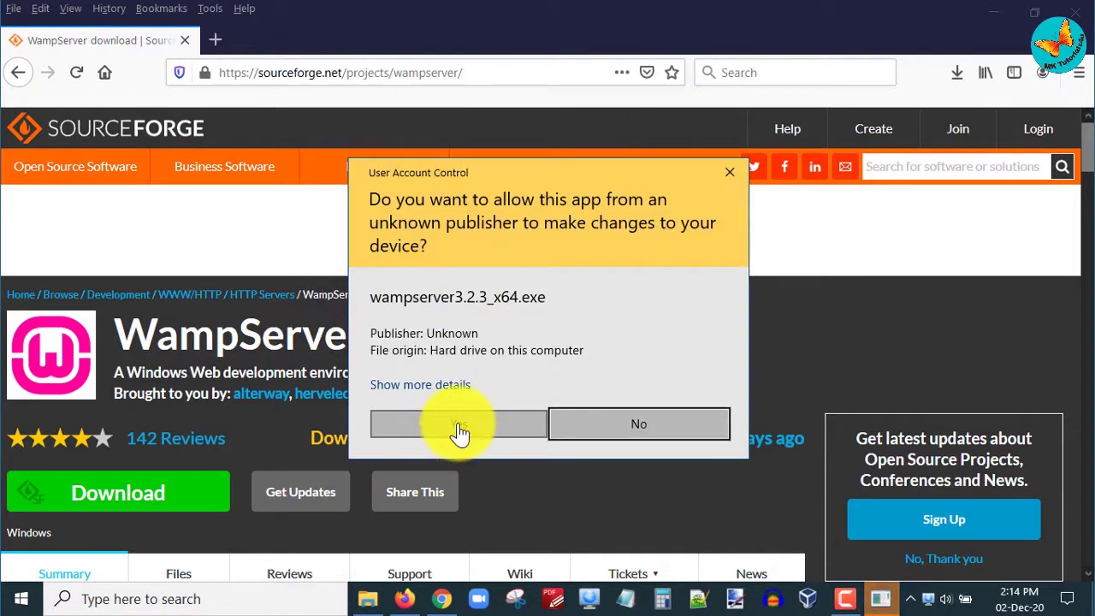
left_click(459, 425)
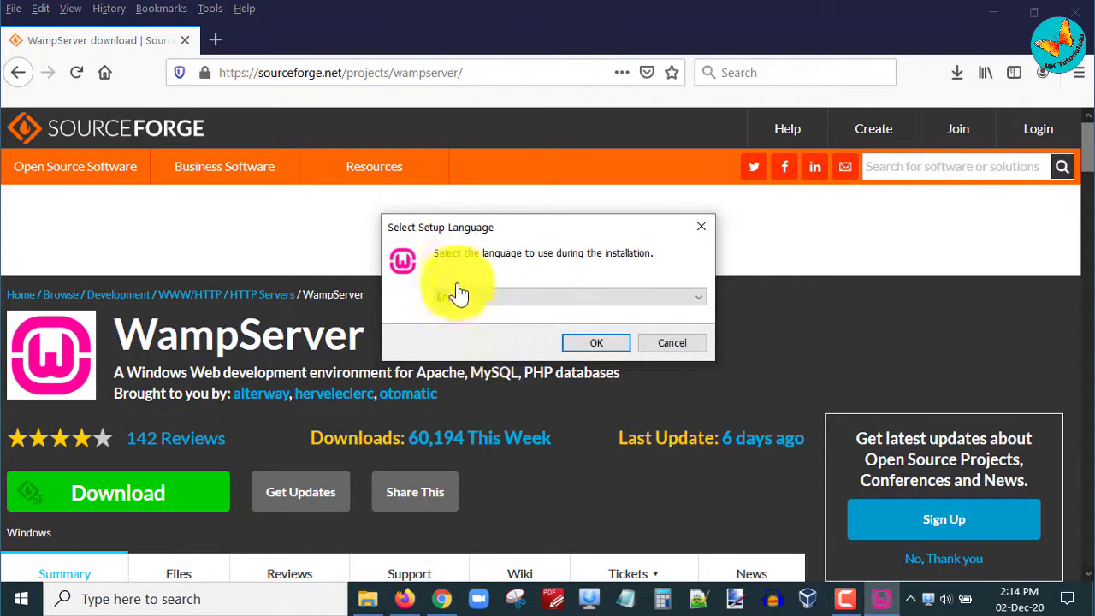
Step: Confirm the setup language and accept the WampServer license agreement
left_click(596, 344)
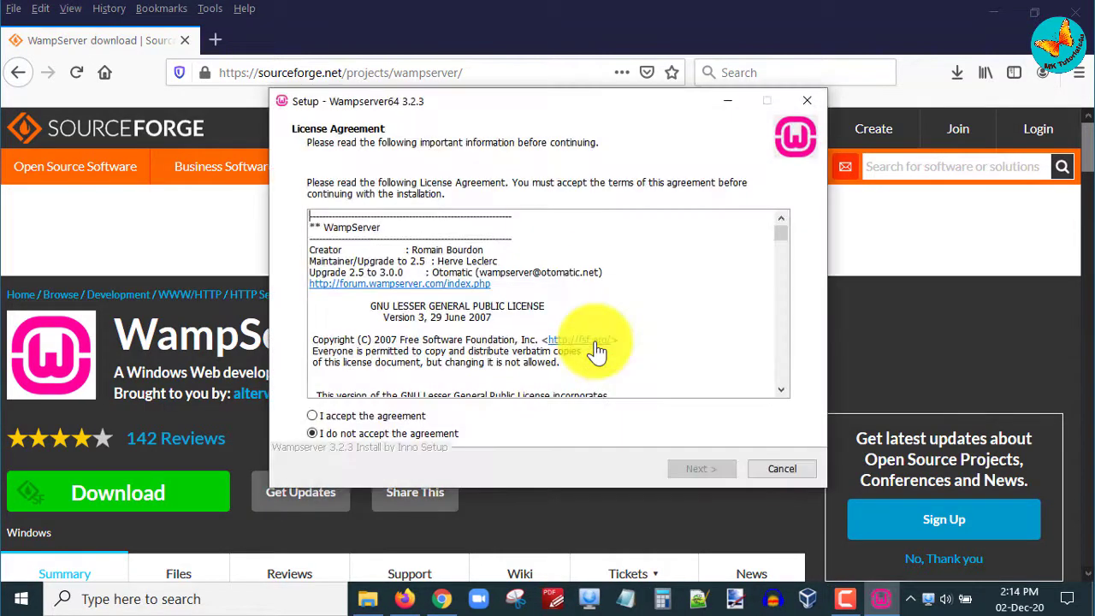
left_click(362, 417)
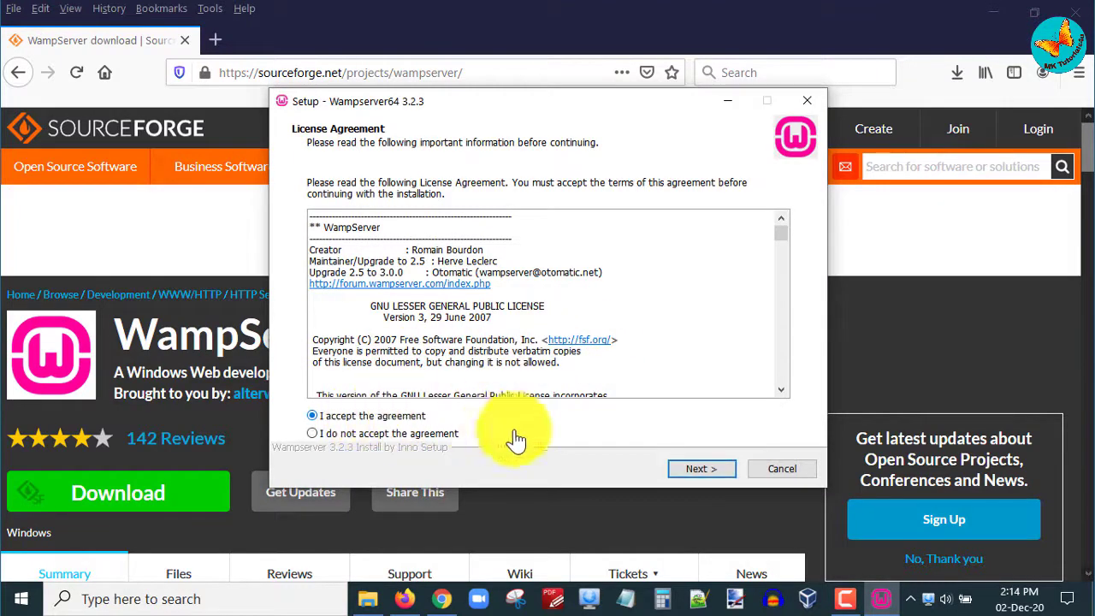
left_click(708, 475)
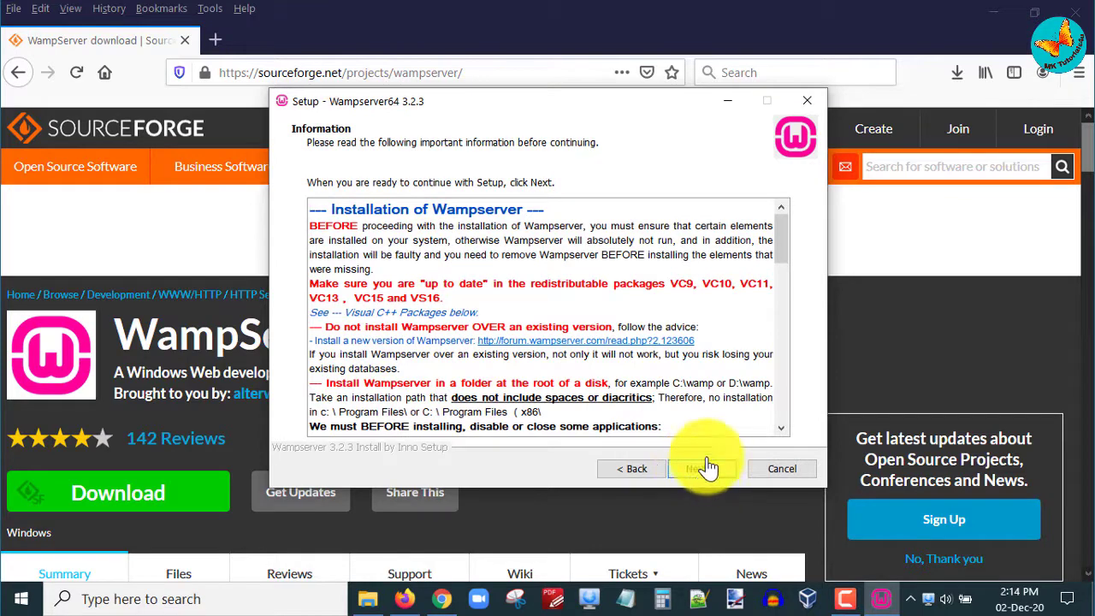
Step: Continue past the information notes and keep c:\wamp64 as the install folder
scroll(679, 368, "down", 5)
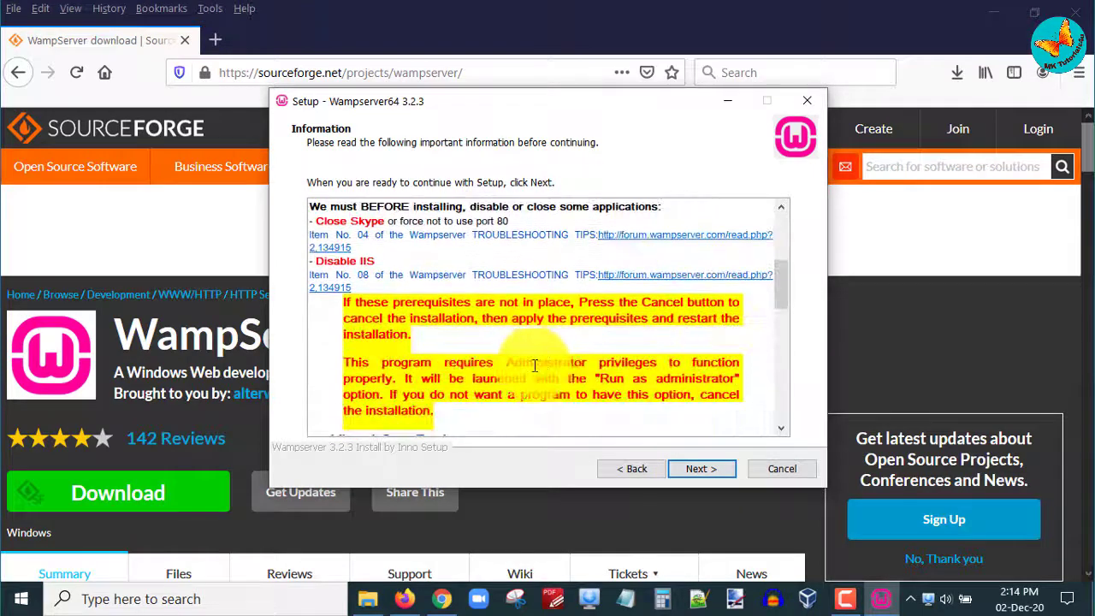
left_click(707, 476)
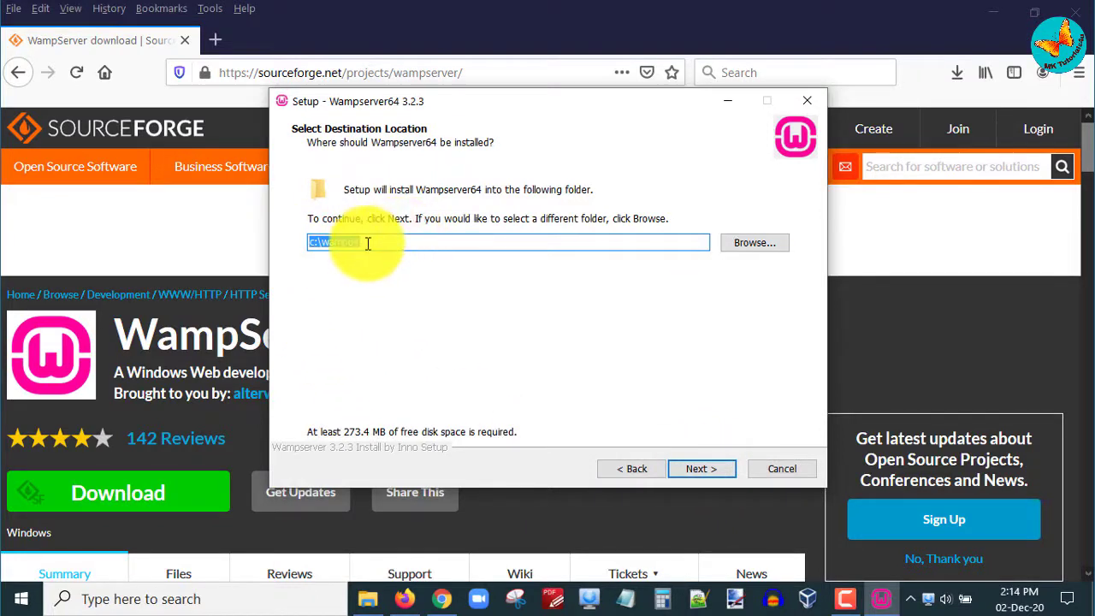
left_click_drag(367, 247, 307, 247)
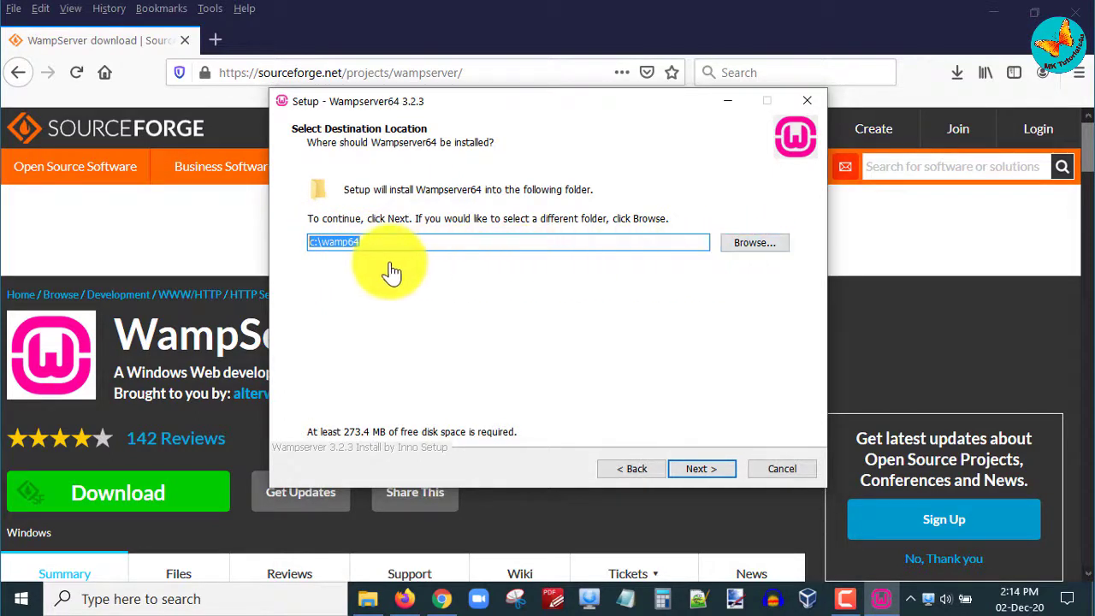
left_click(706, 472)
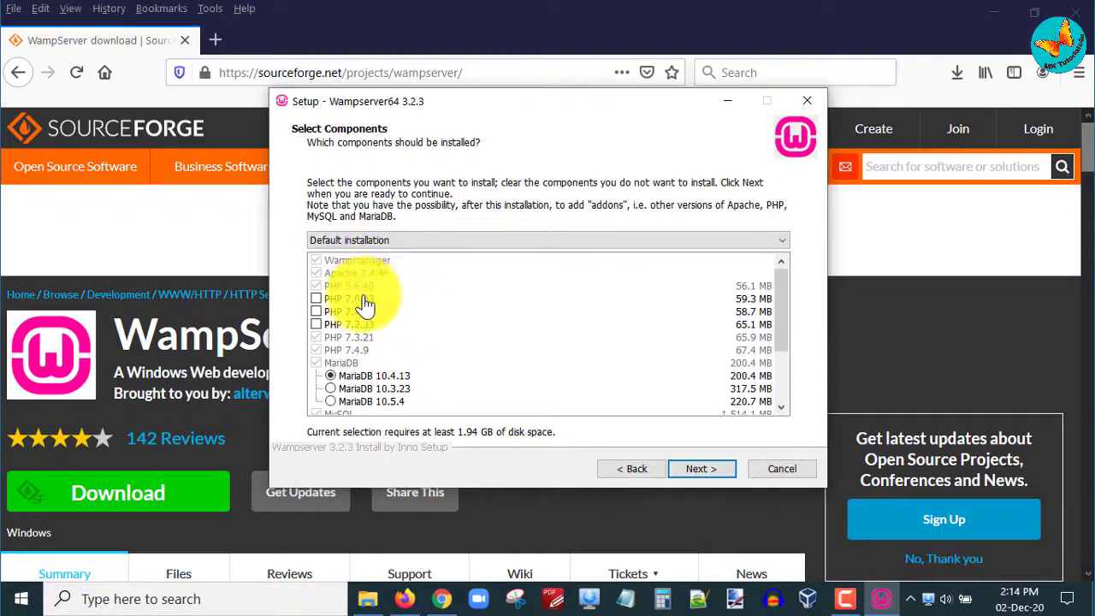
Step: Review the component list, including PHP 7.4.9, and keep the default selection
scroll(381, 329, "down", 1)
scroll(385, 328, "down", 3)
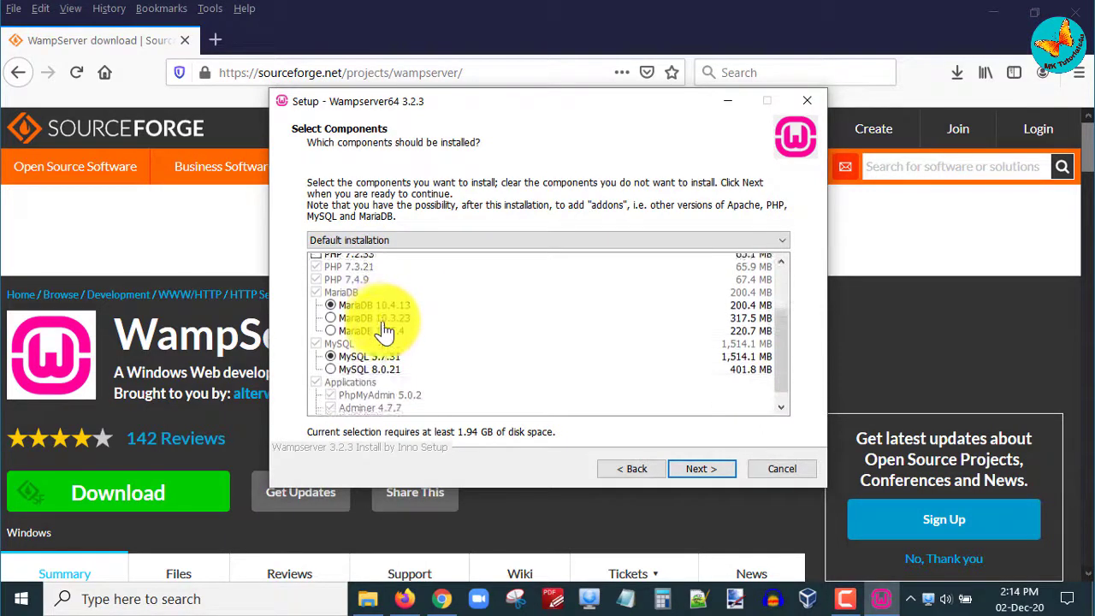
scroll(392, 325, "up", 4)
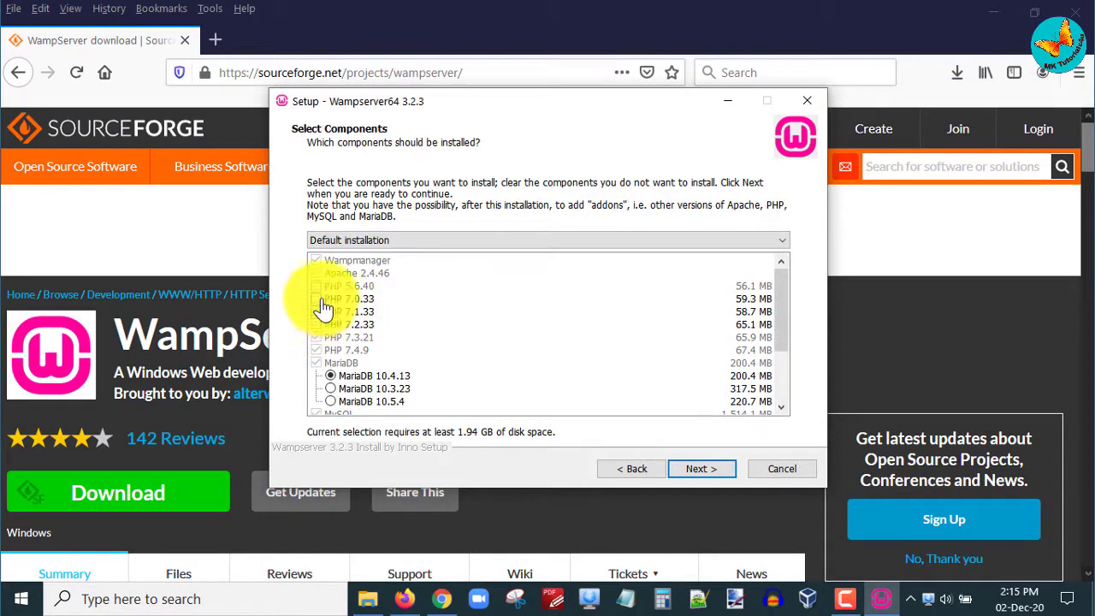
left_click(329, 351)
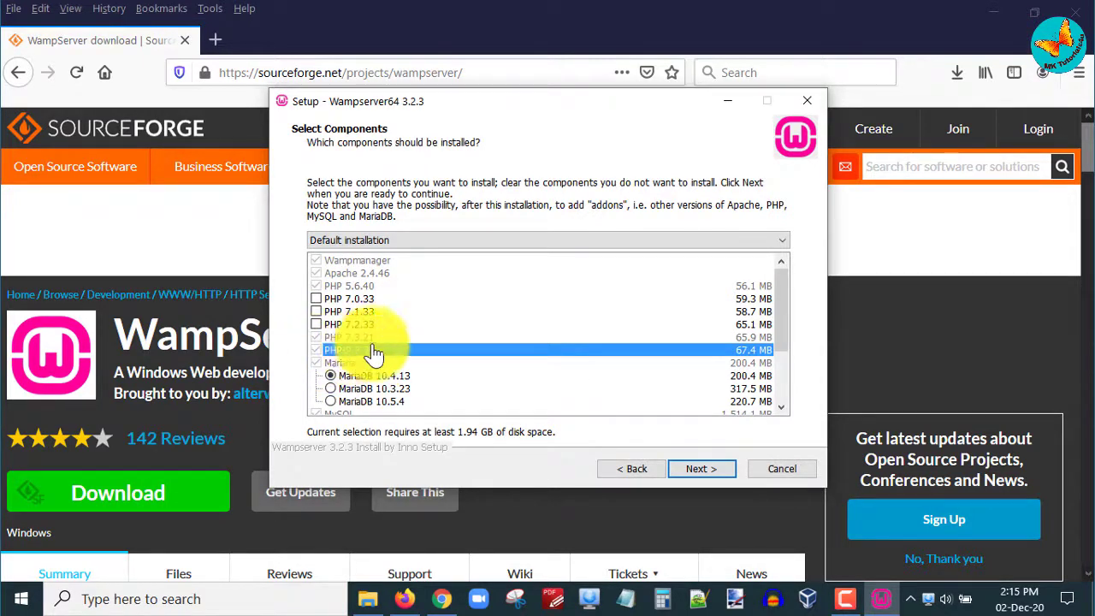
left_click(707, 471)
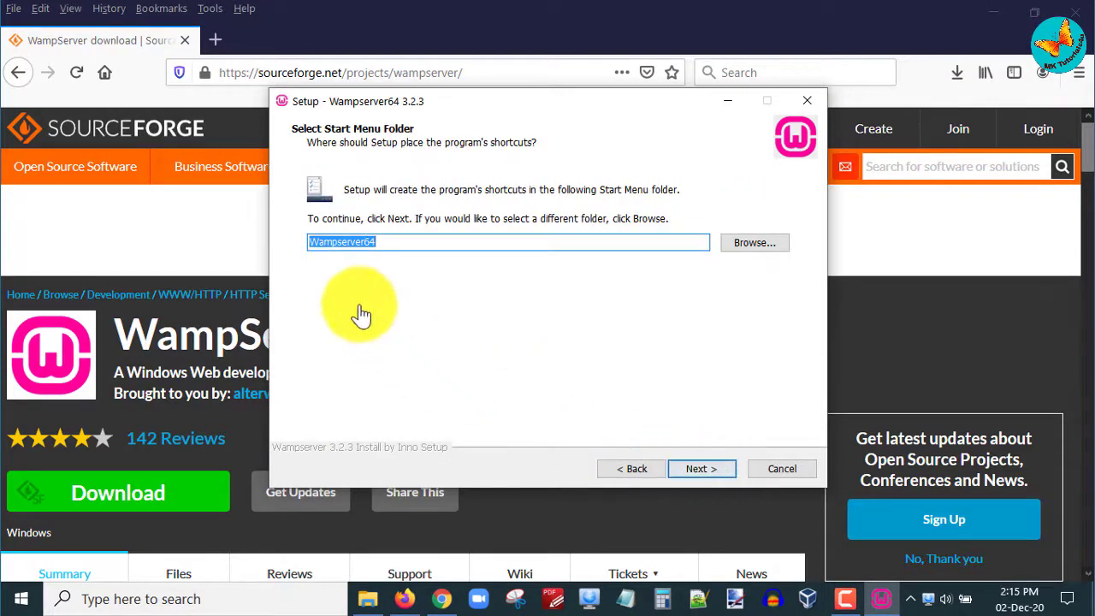
Step: Keep the Wampserver64 Start Menu folder, review PHP 7.4.9 and MySQL 5.7.31, and install
left_click(699, 472)
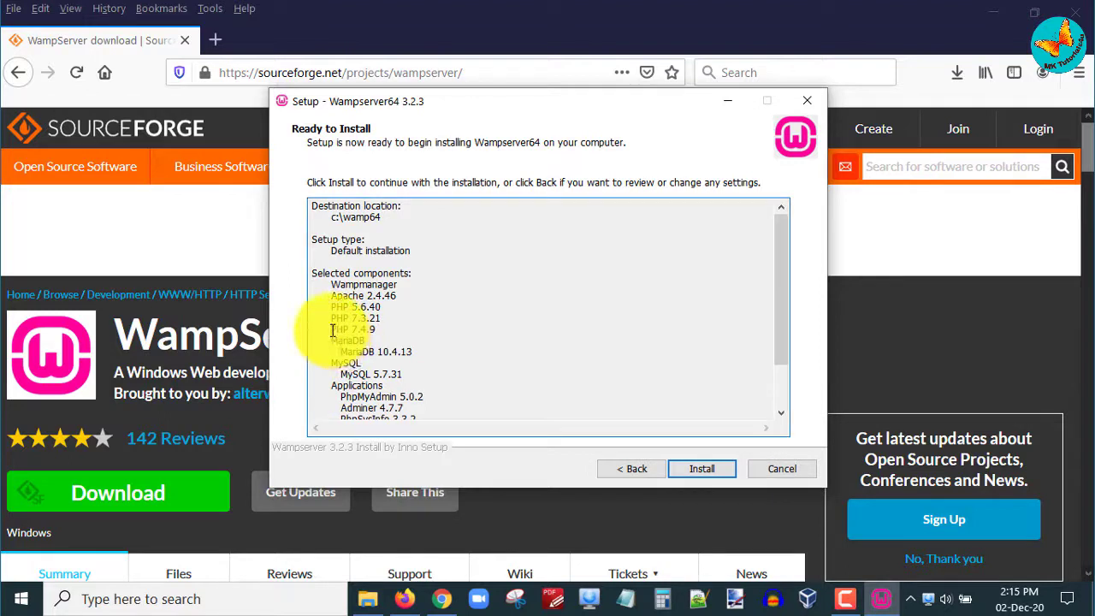
left_click_drag(332, 330, 384, 330)
left_click_drag(340, 377, 402, 373)
scroll(447, 373, "down", 1)
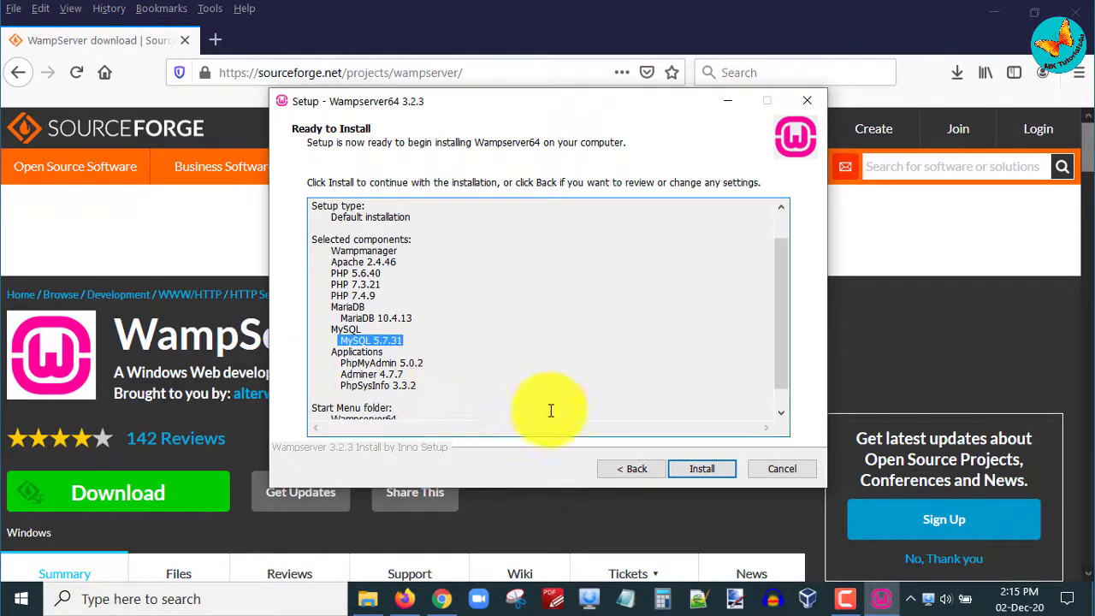
left_click(693, 477)
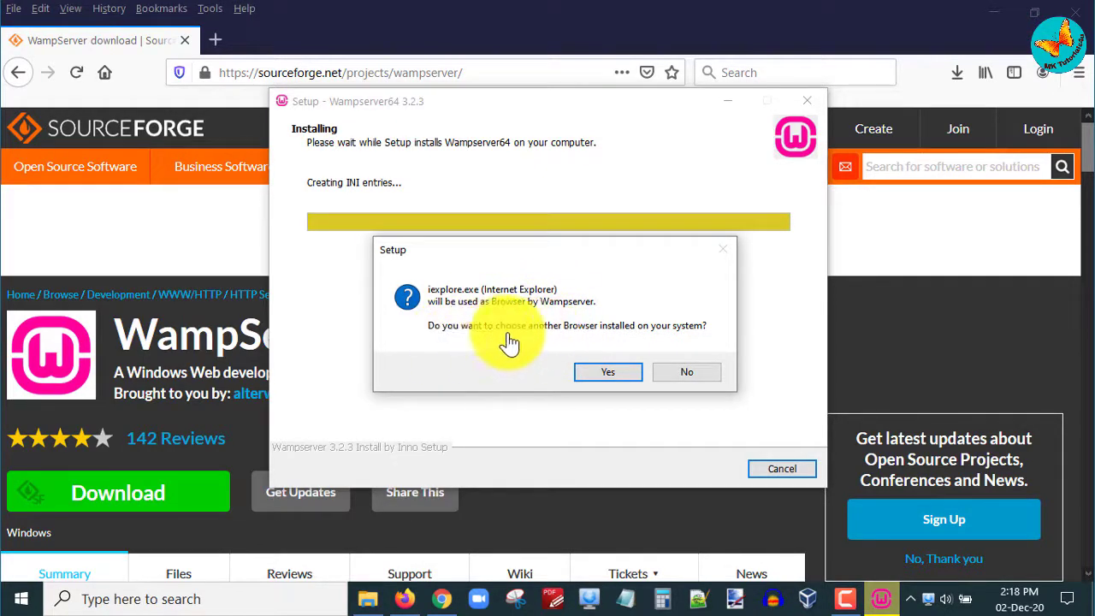
Step: Set firefox.exe from the Mozilla Firefox folder as WampServer's default browser
left_click(608, 372)
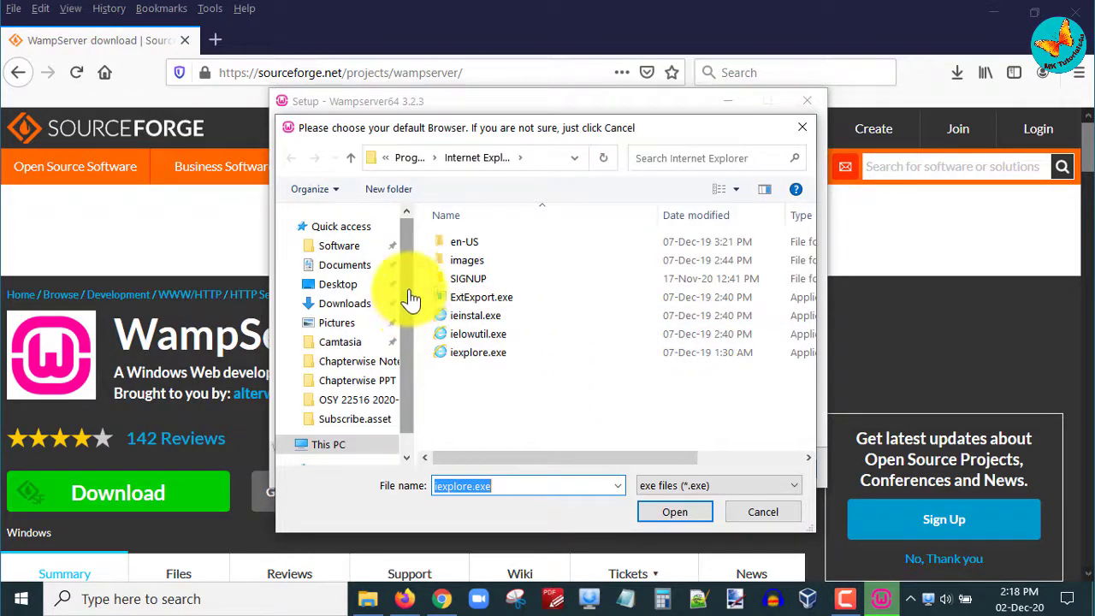
left_click(408, 161)
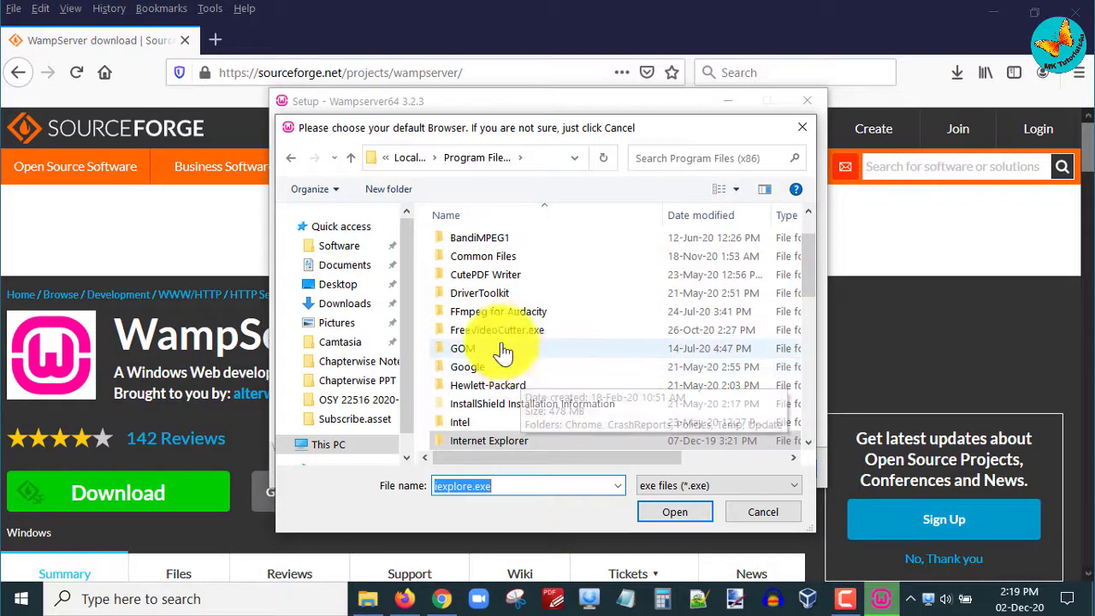
left_click(500, 313)
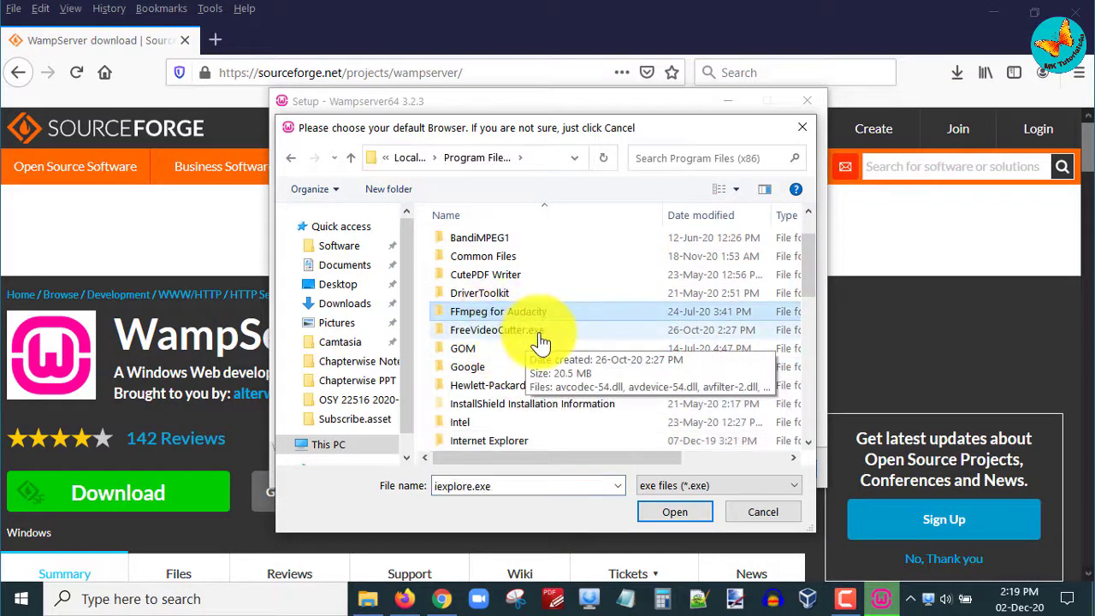
scroll(541, 342, "down", 2)
scroll(541, 342, "down", 1)
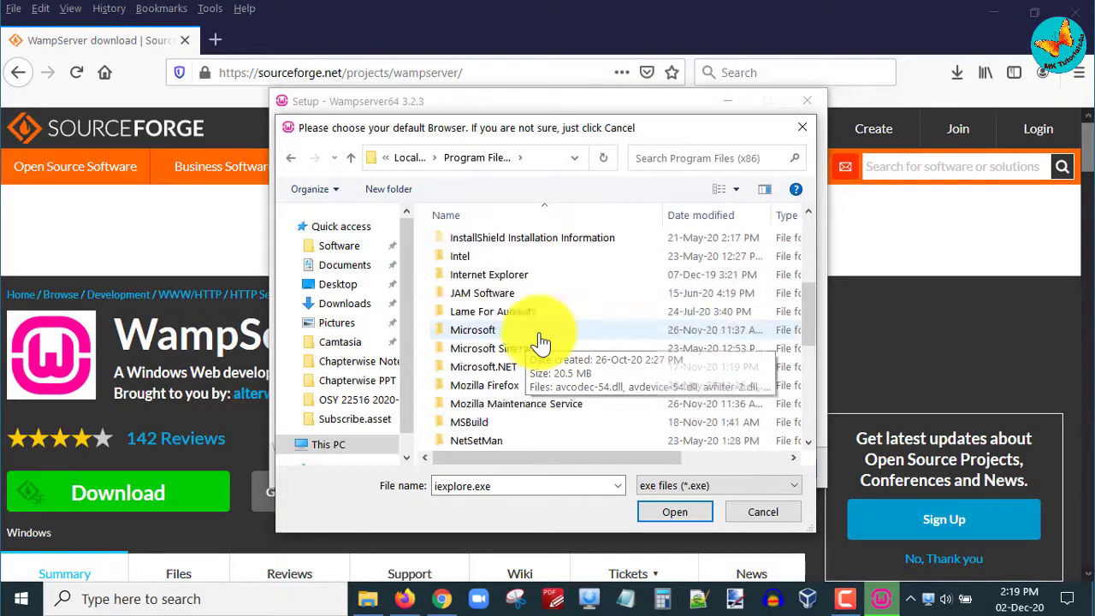
left_click(496, 386)
double_click(496, 387)
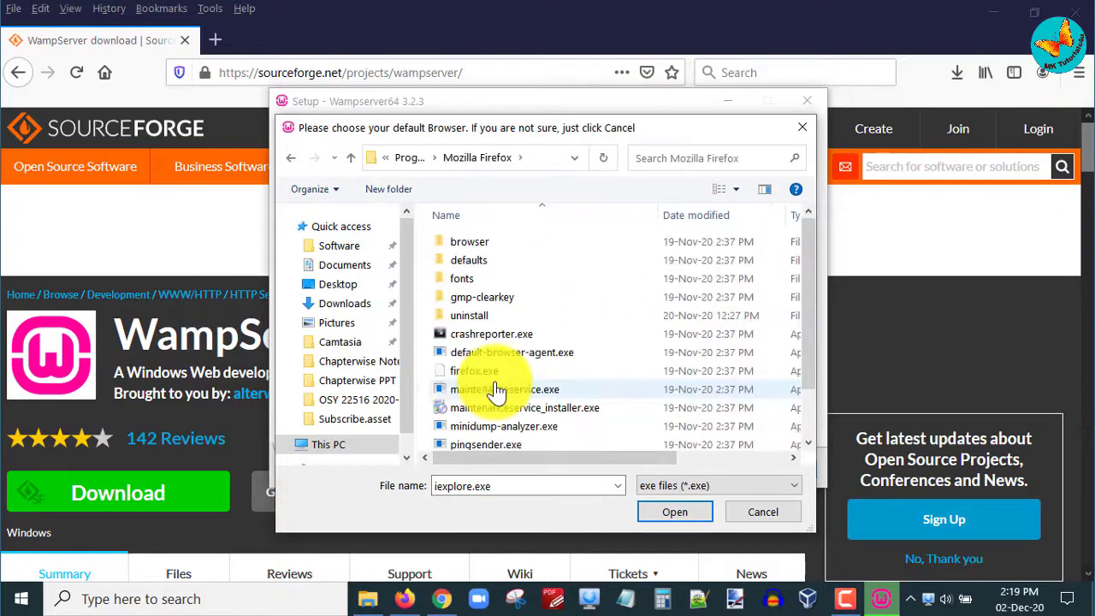
left_click(489, 372)
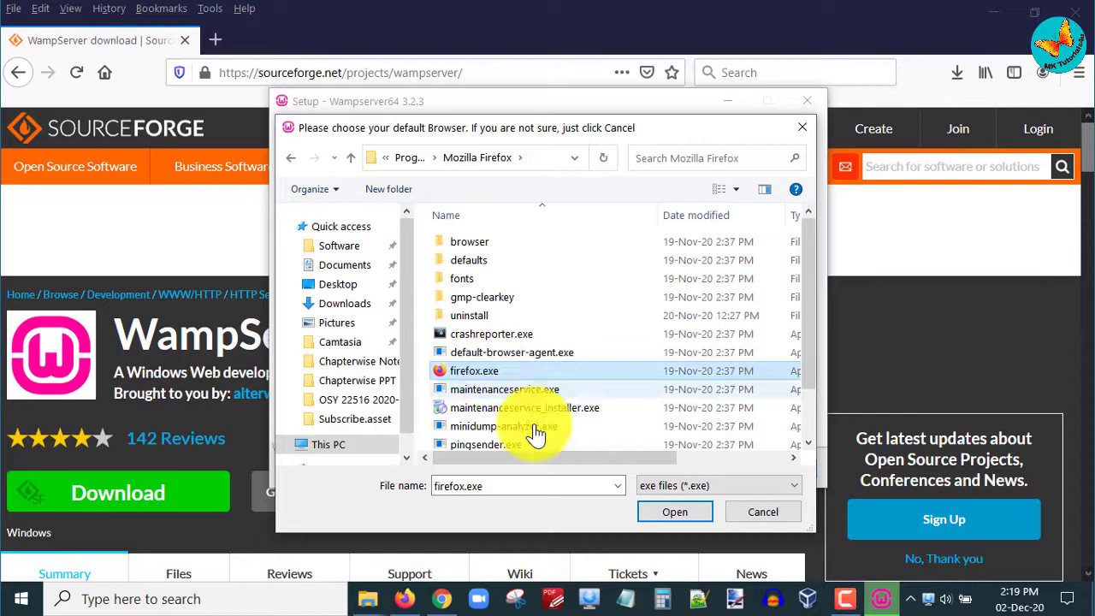
left_click(663, 513)
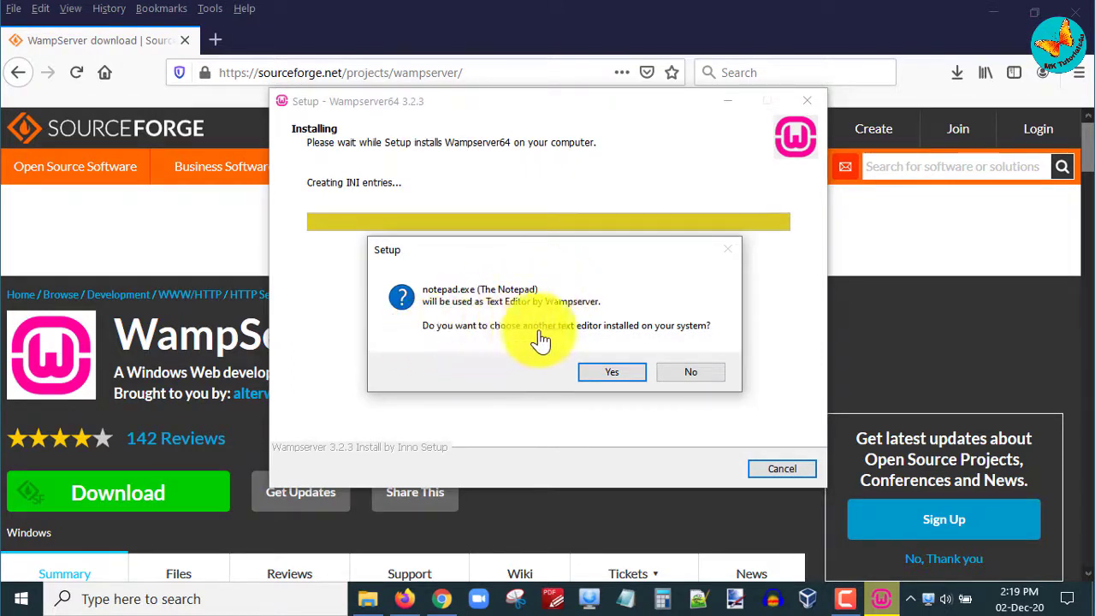
Step: Set notepad++.exe from C:\Program Files\Notepad++ as WampServer's text editor
left_click(610, 373)
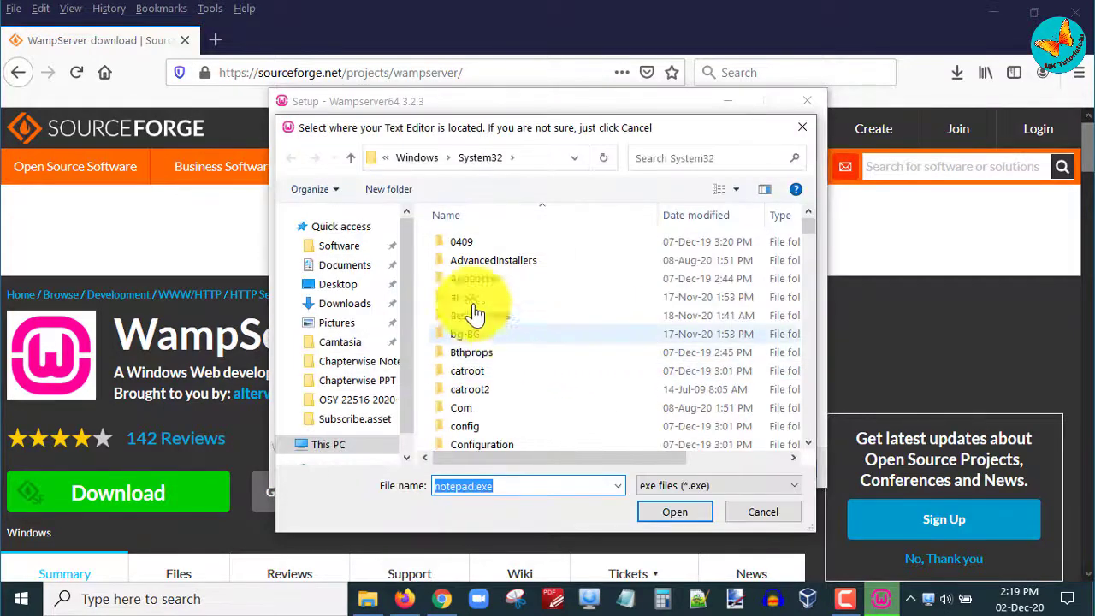
left_click(416, 162)
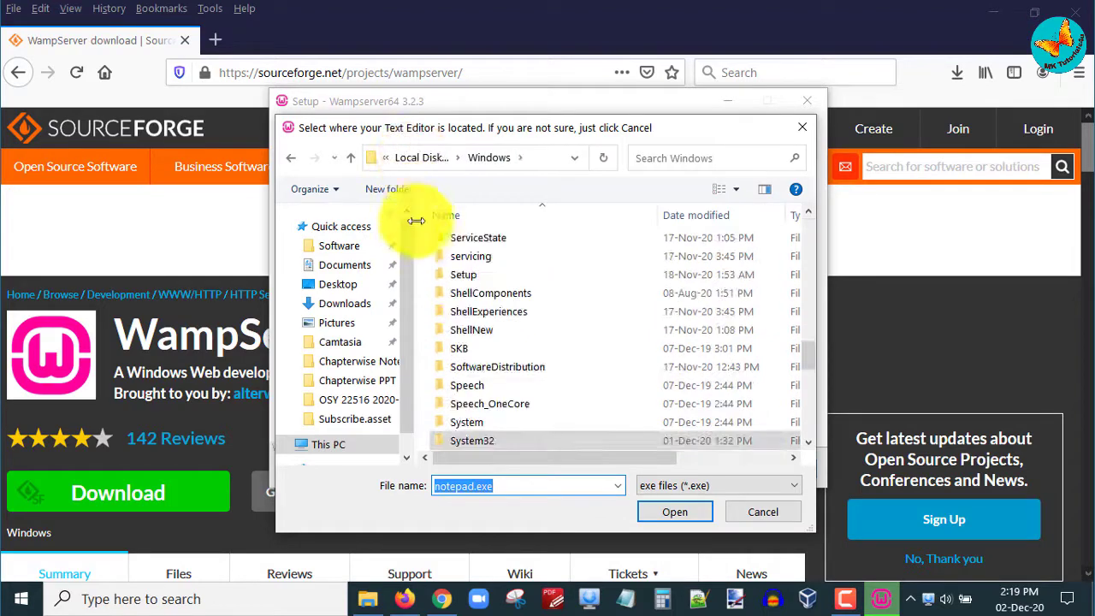
left_click(420, 159)
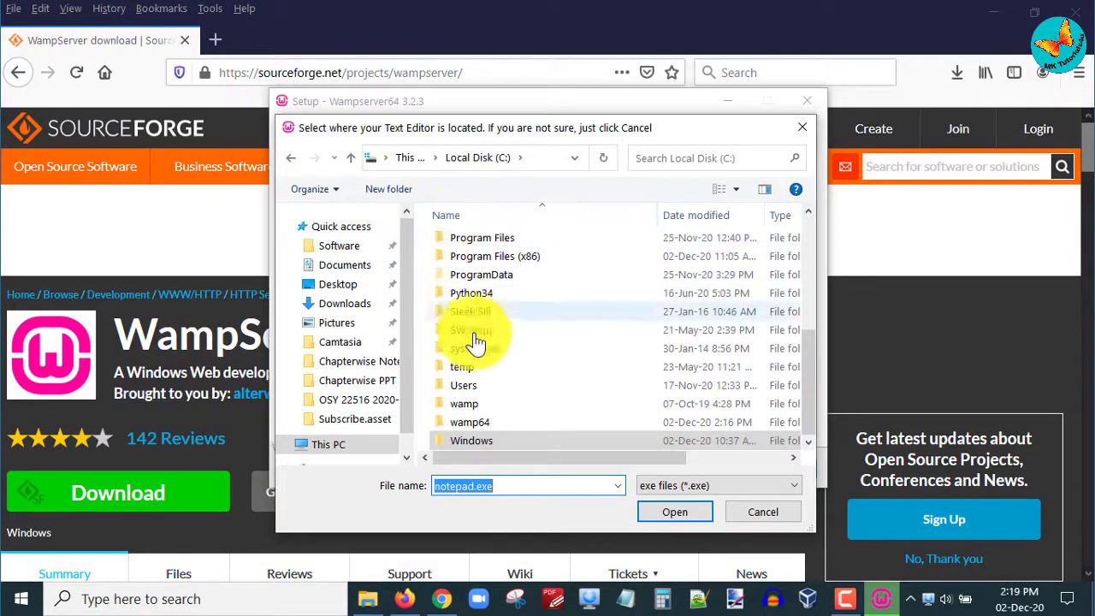
left_click(488, 422)
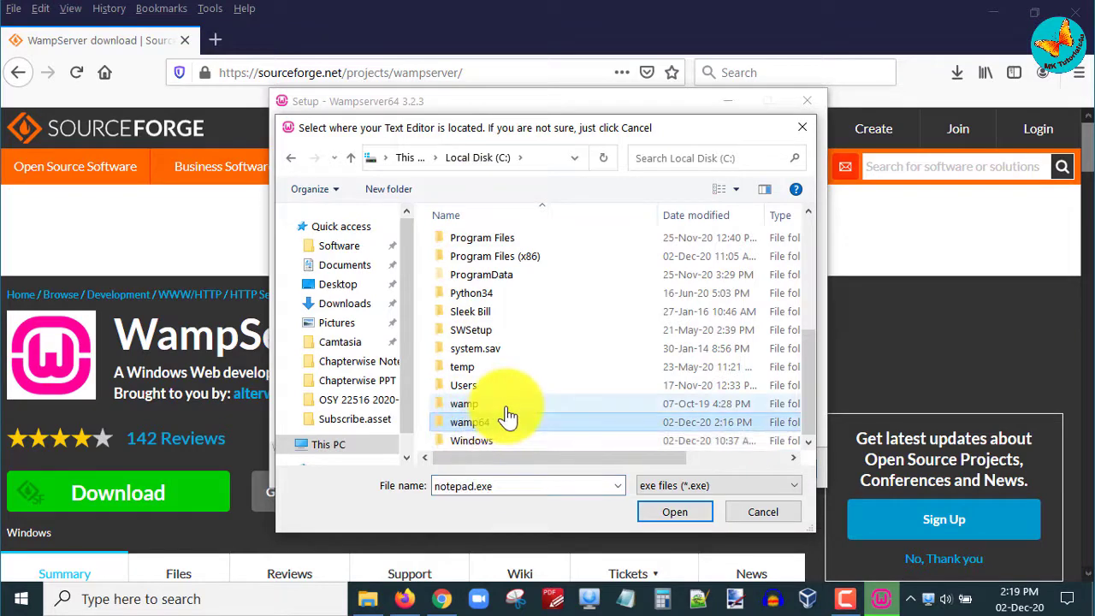
scroll(508, 416, "up", 3)
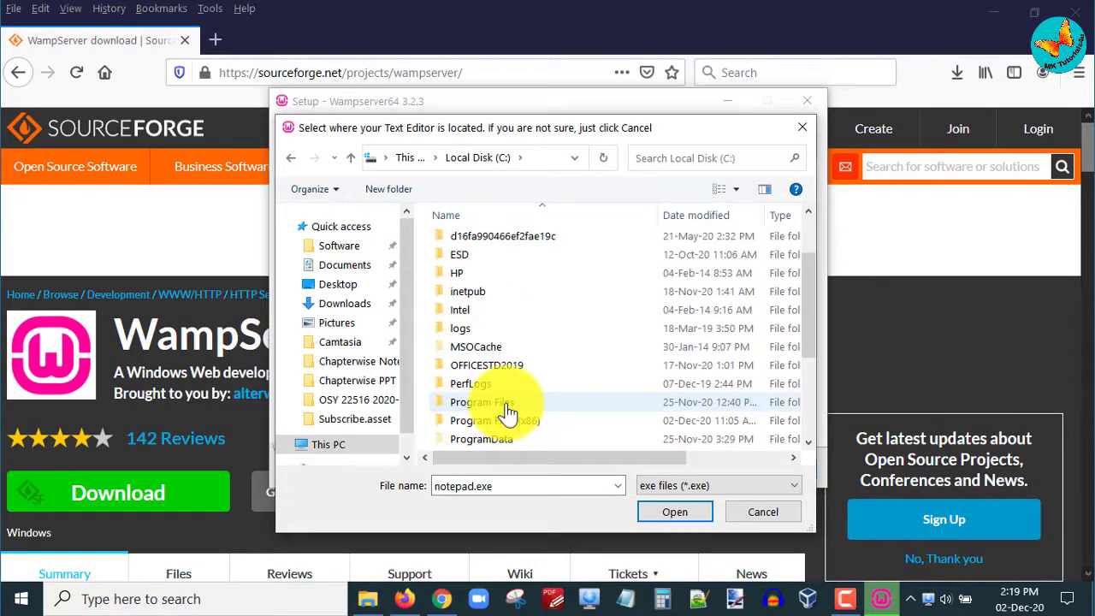
double_click(500, 404)
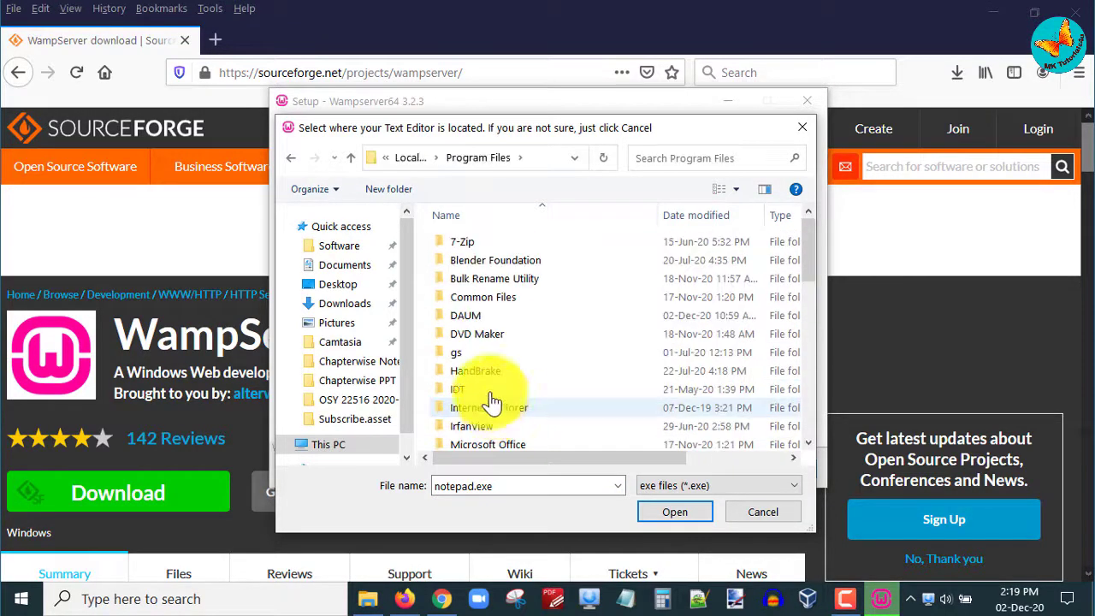
scroll(488, 389, "down", 4)
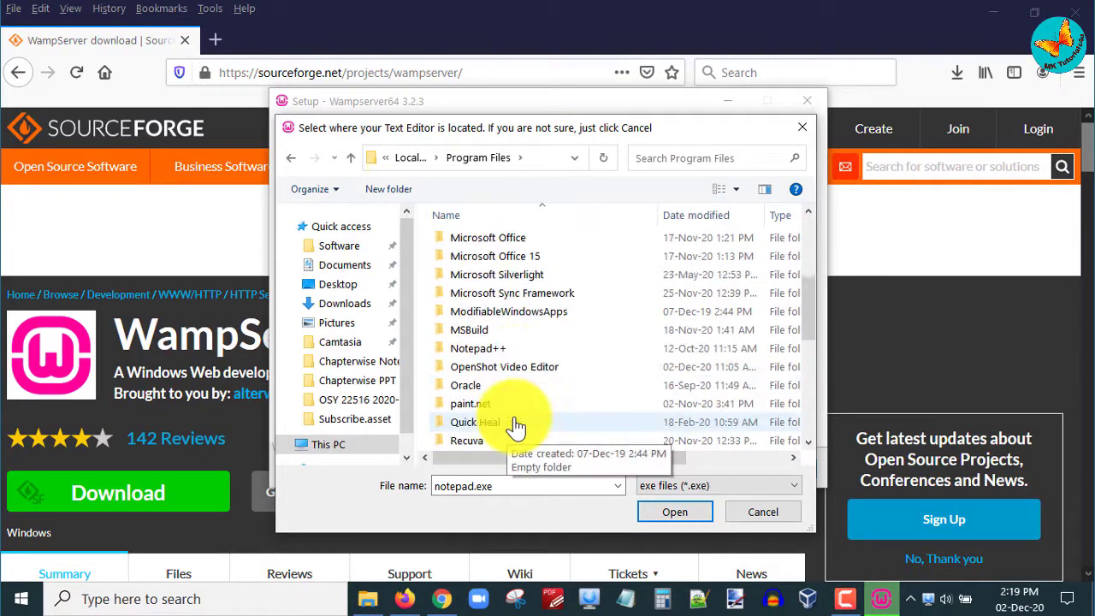
left_click(485, 355)
double_click(485, 355)
left_click(467, 318)
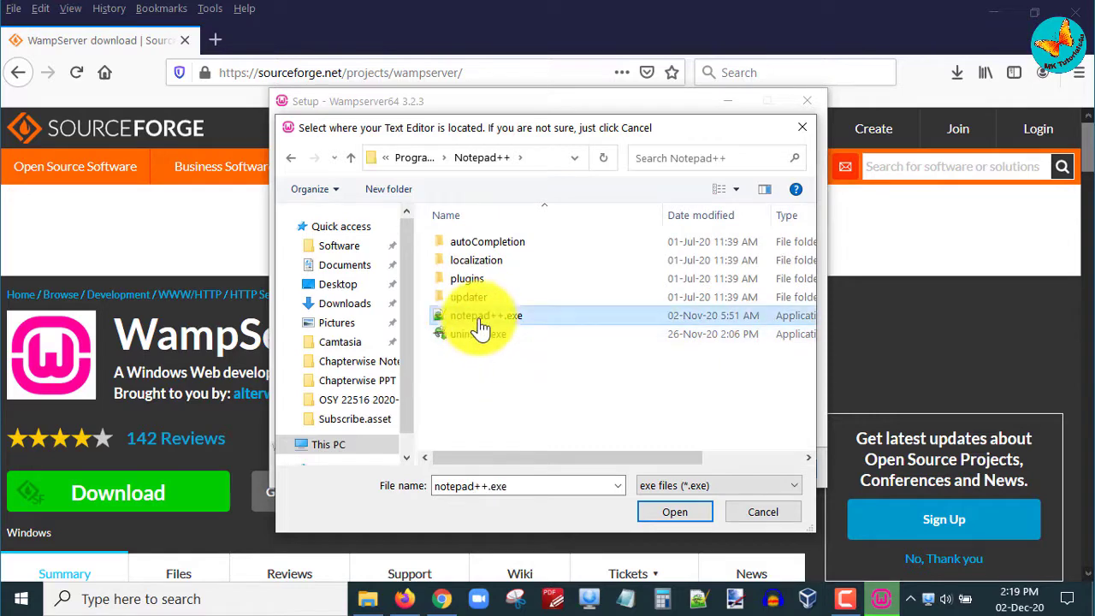
left_click(657, 514)
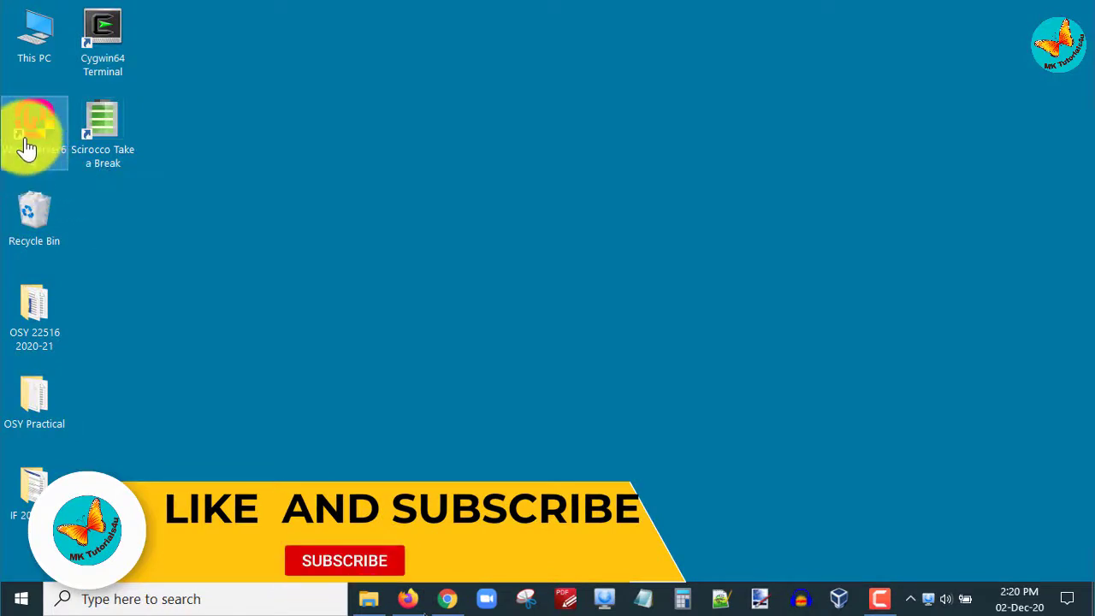
Step: Launch Wampserver64 with admin approval, check its tray menu shows it running, then return to Firefox
double_click(25, 142)
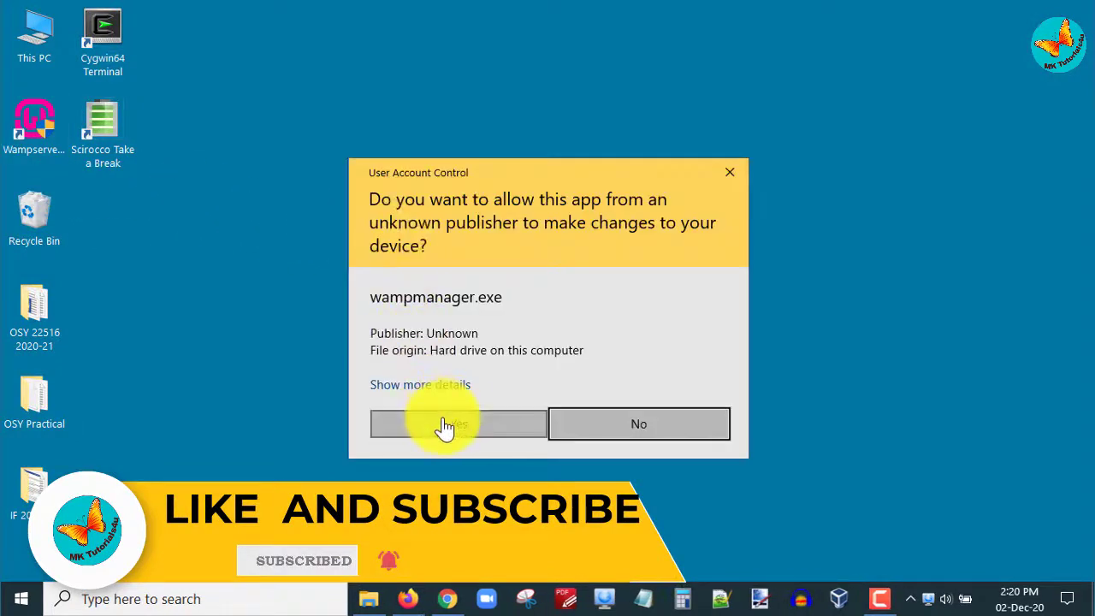
left_click(445, 425)
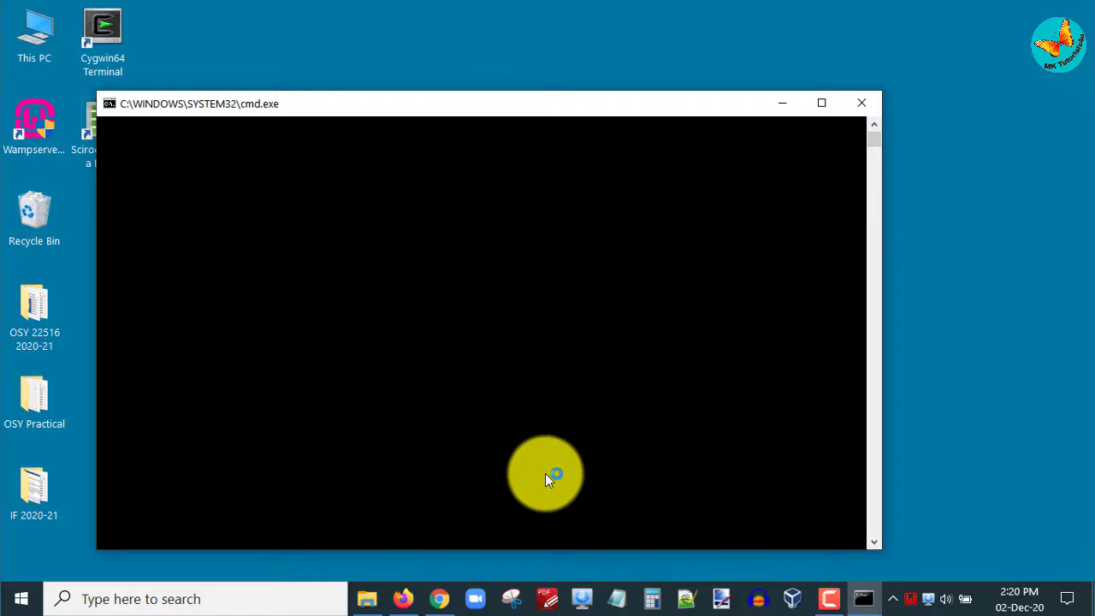
right_click(910, 599)
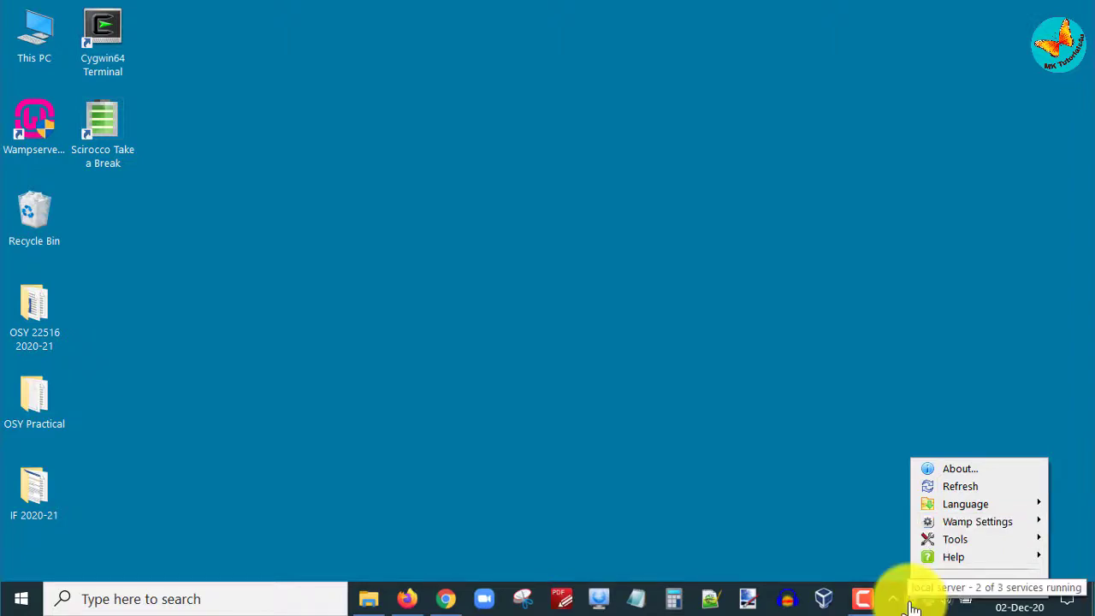
left_click(406, 604)
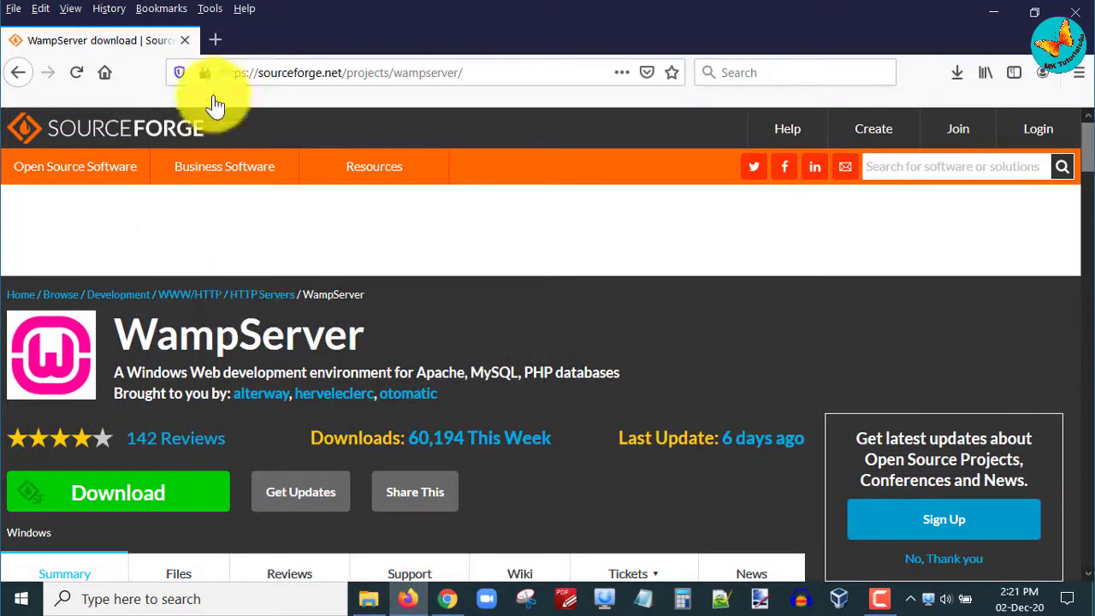
Step: Load localhost in a new private Firefox tab and check the WAMPSERVER homepage
left_click(215, 41)
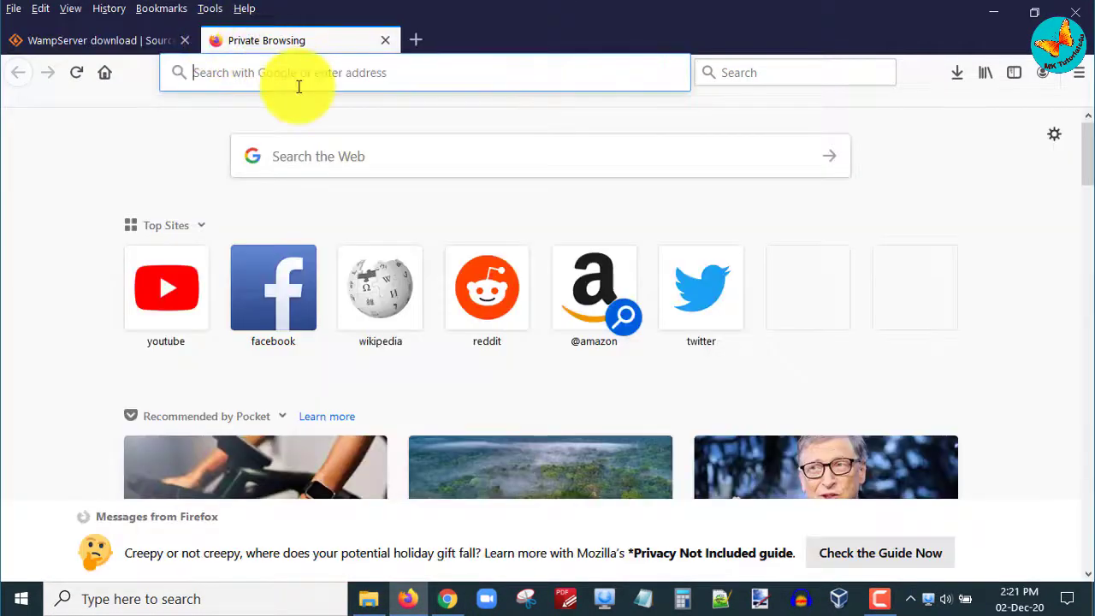
type("localh")
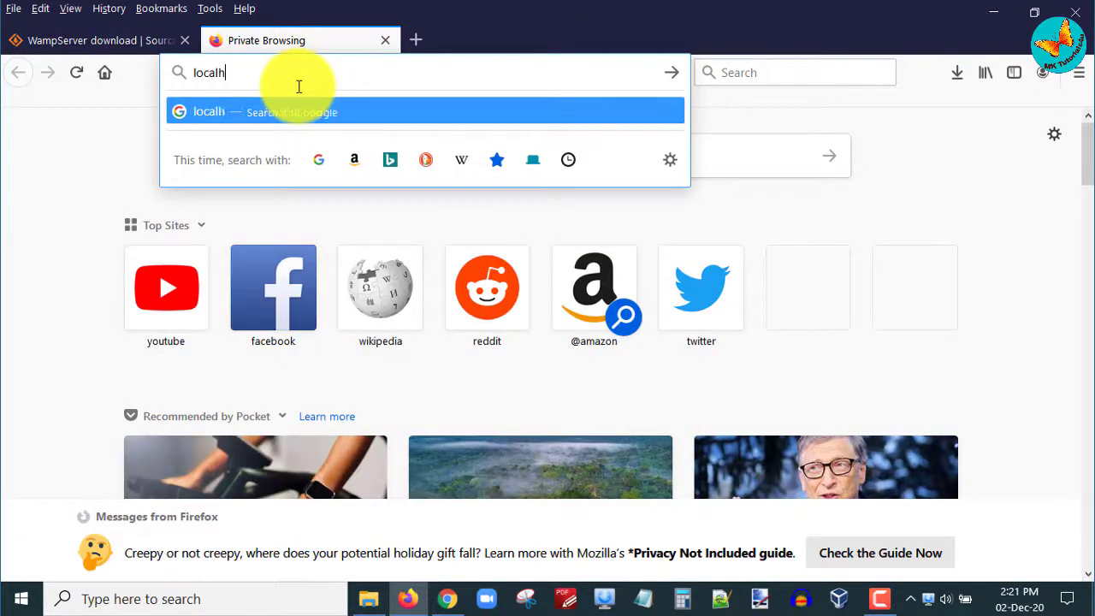
type("ost")
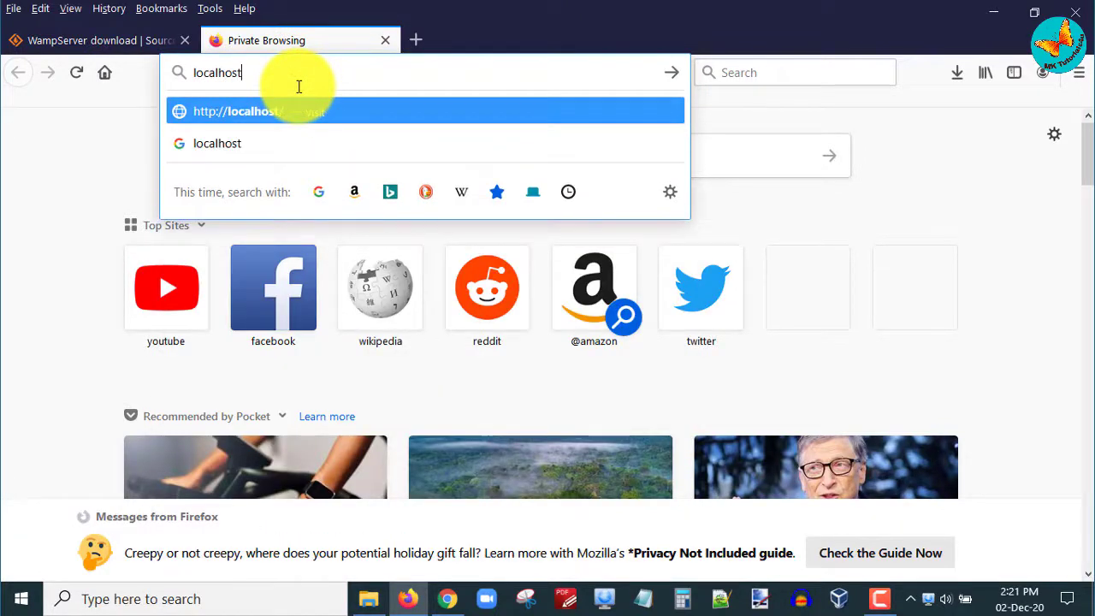
key("Return")
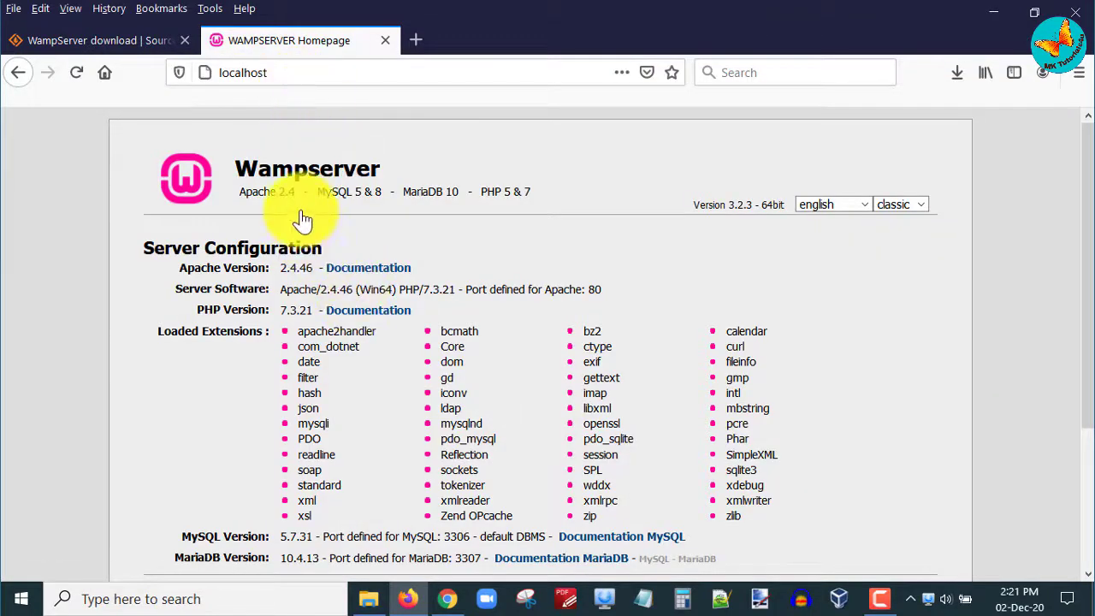
scroll(342, 266, "down", 3)
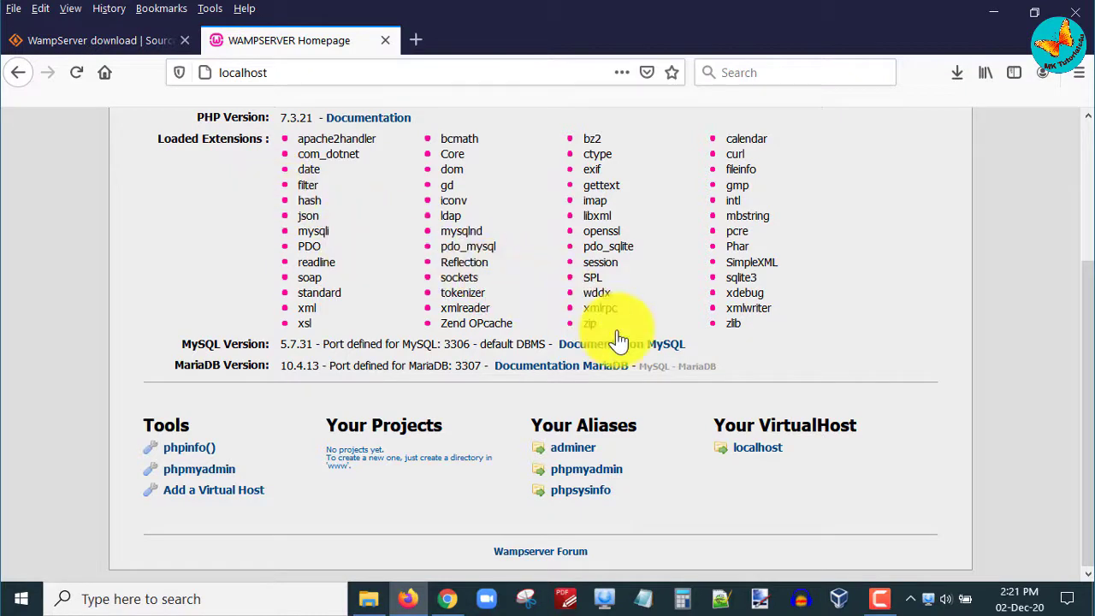
scroll(618, 340, "up", 3)
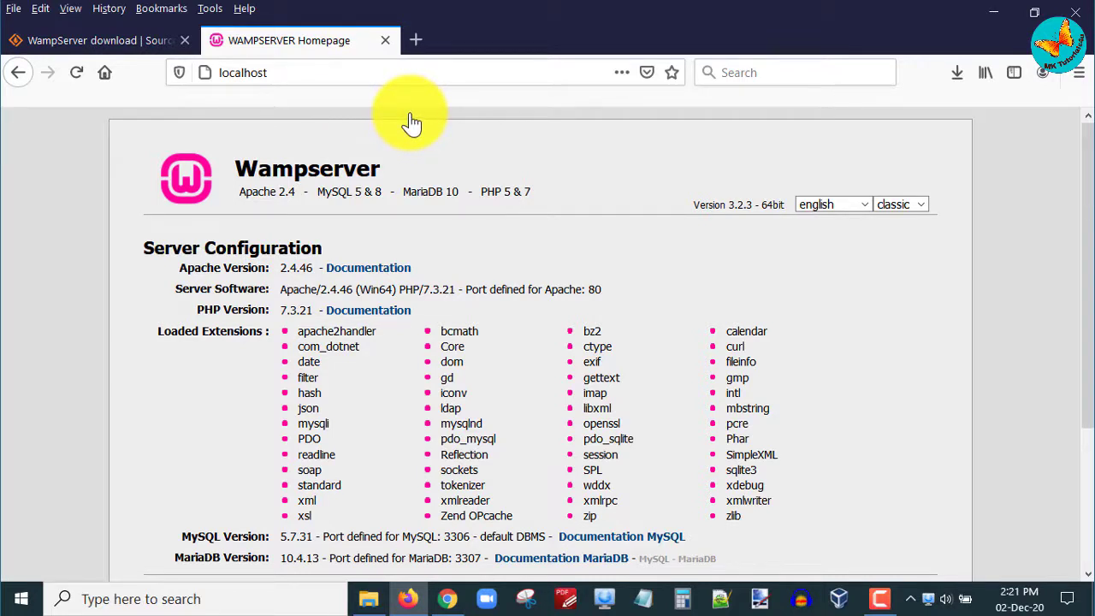
left_click(722, 607)
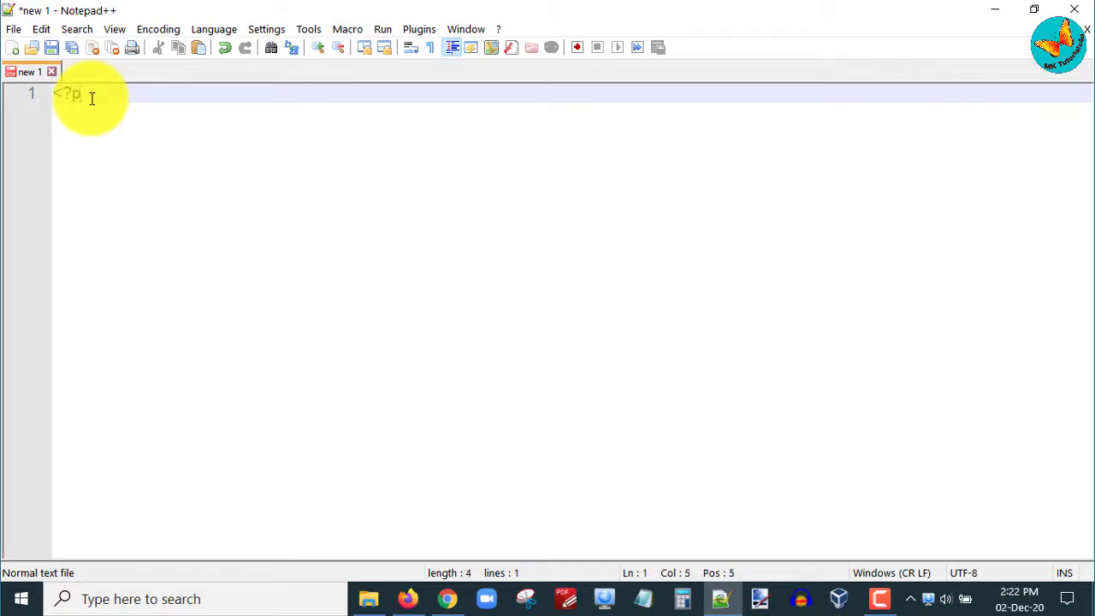
Step: Add the echo "hello world"; line and the closing ?> tag to the PHP script
key("Return")
key("Return")
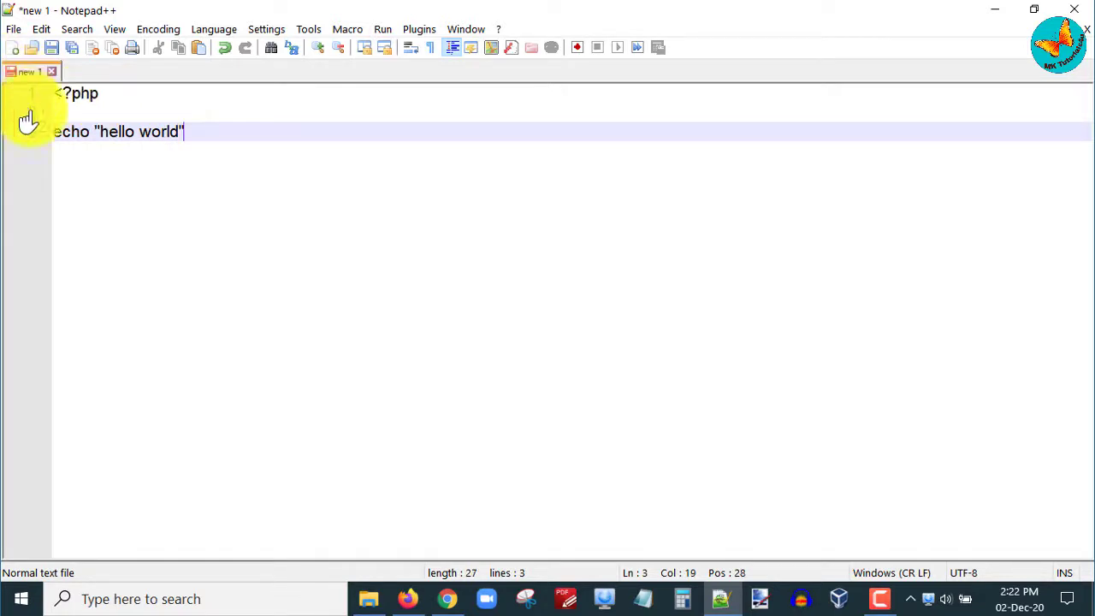
left_click_drag(57, 135, 200, 134)
left_click(201, 138)
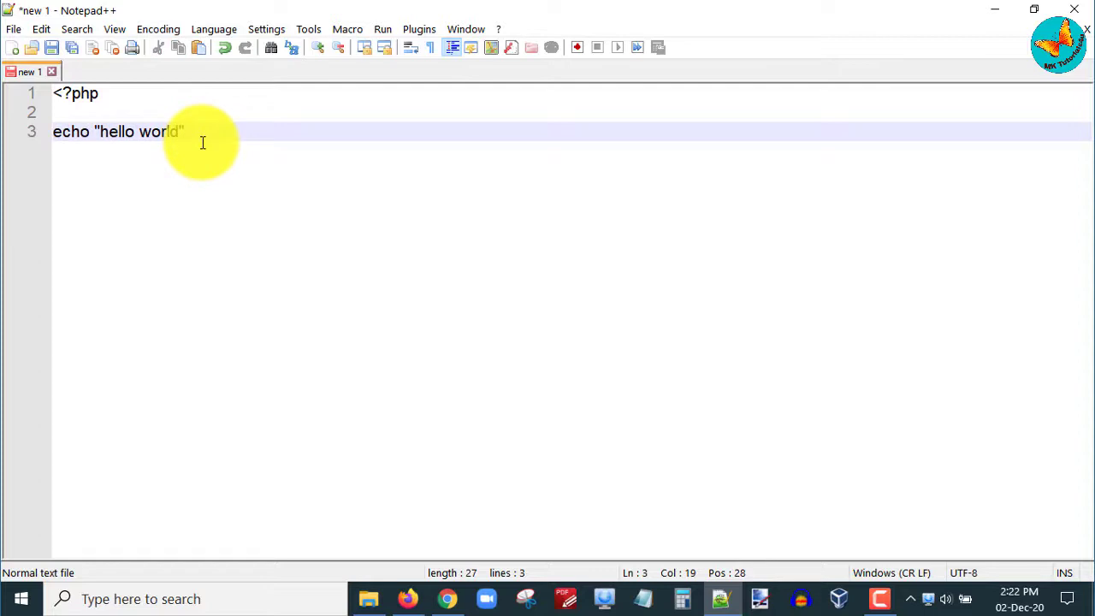
key("Return")
key("Return")
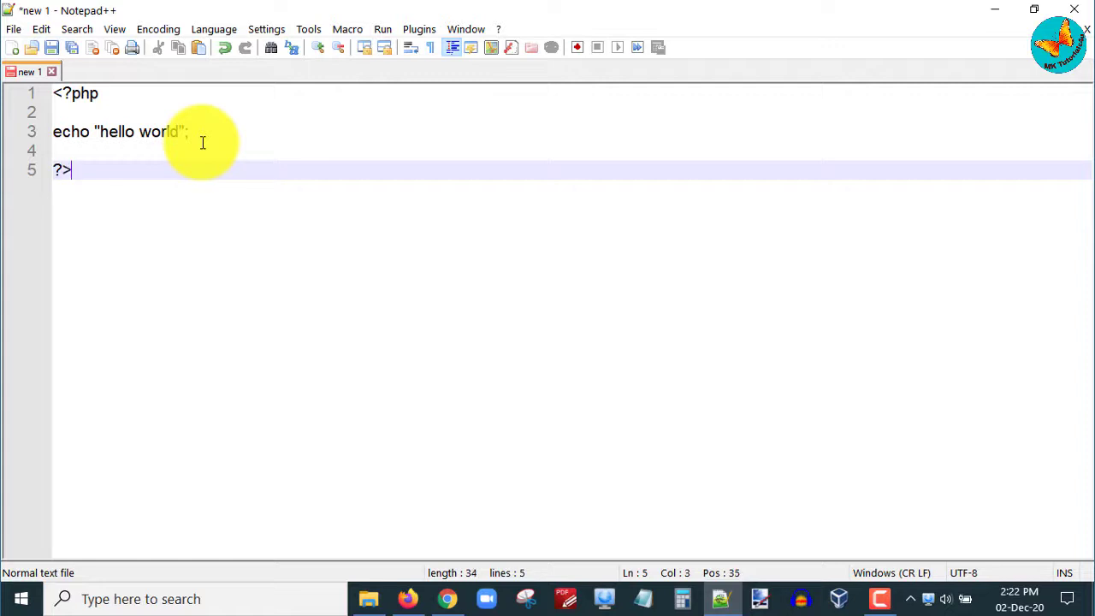
right_click(21, 80)
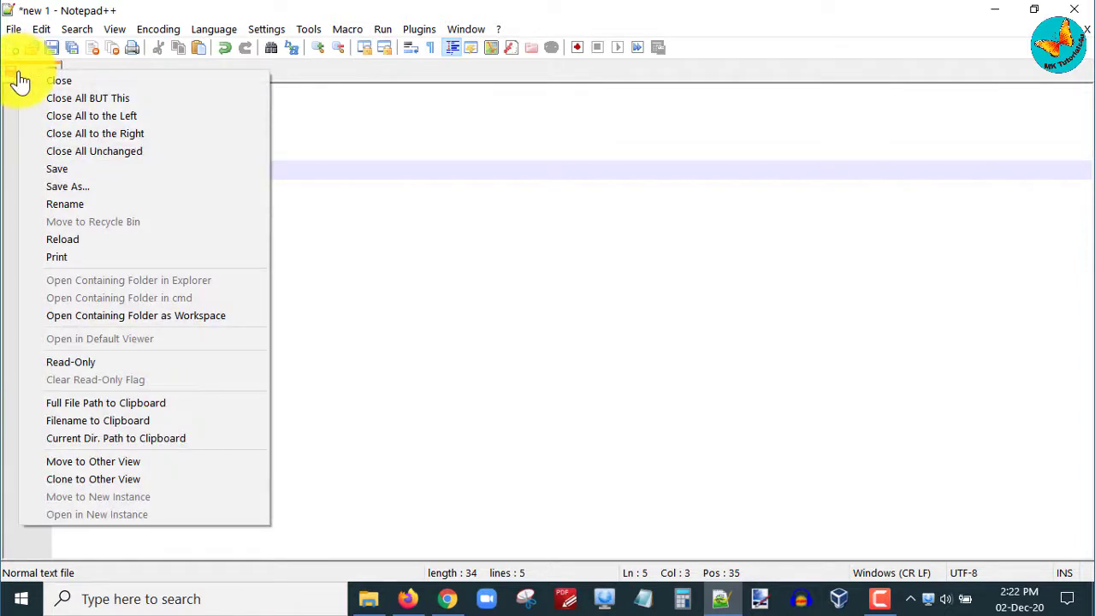
left_click(71, 189)
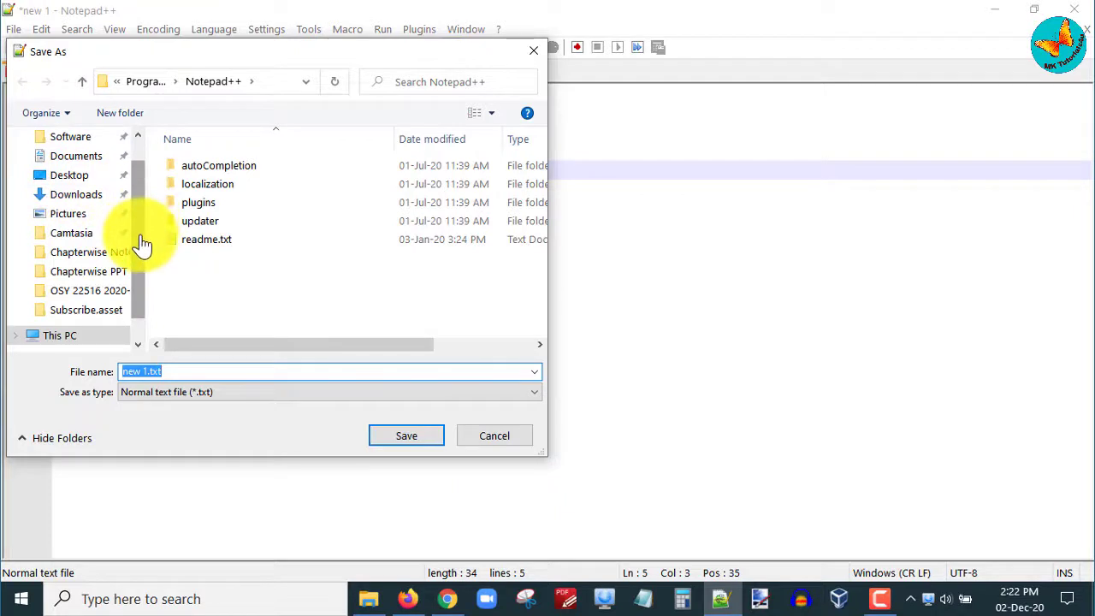
left_click_drag(141, 234, 139, 269)
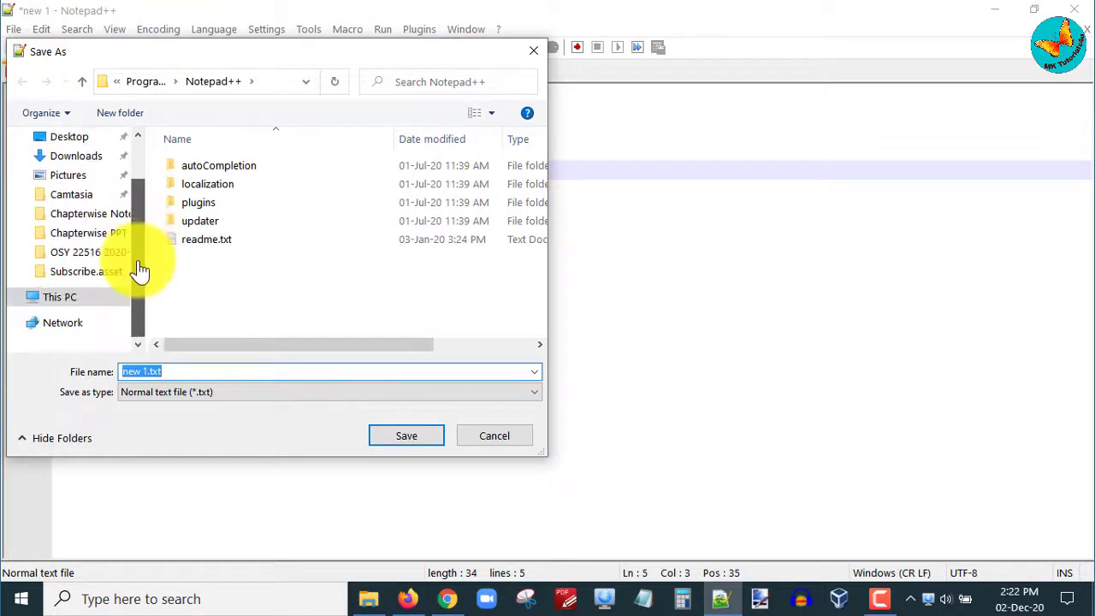
left_click(91, 299)
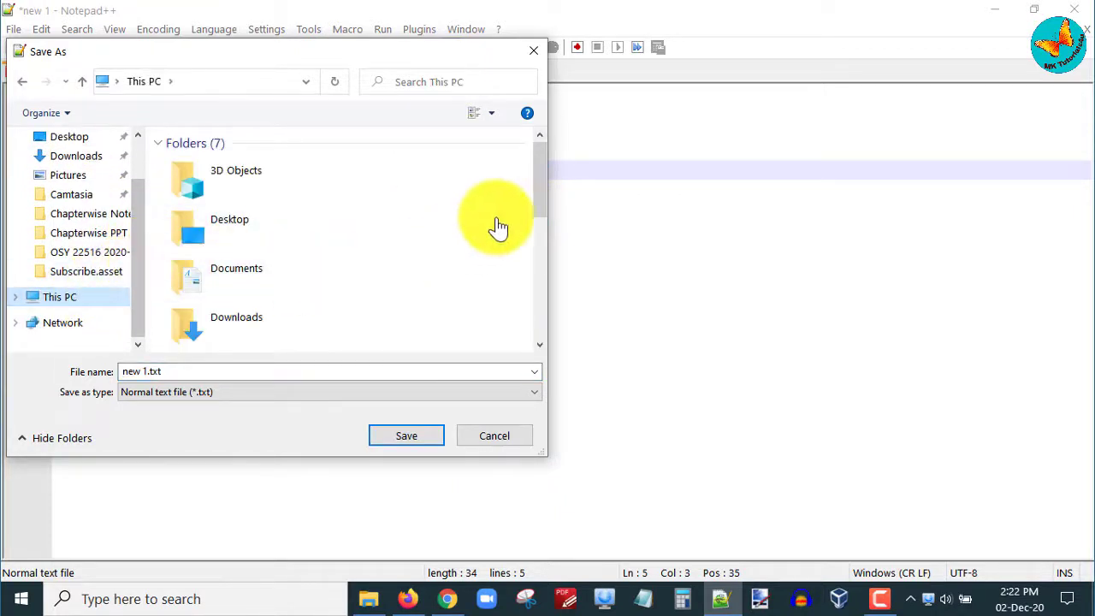
left_click_drag(538, 195, 534, 293)
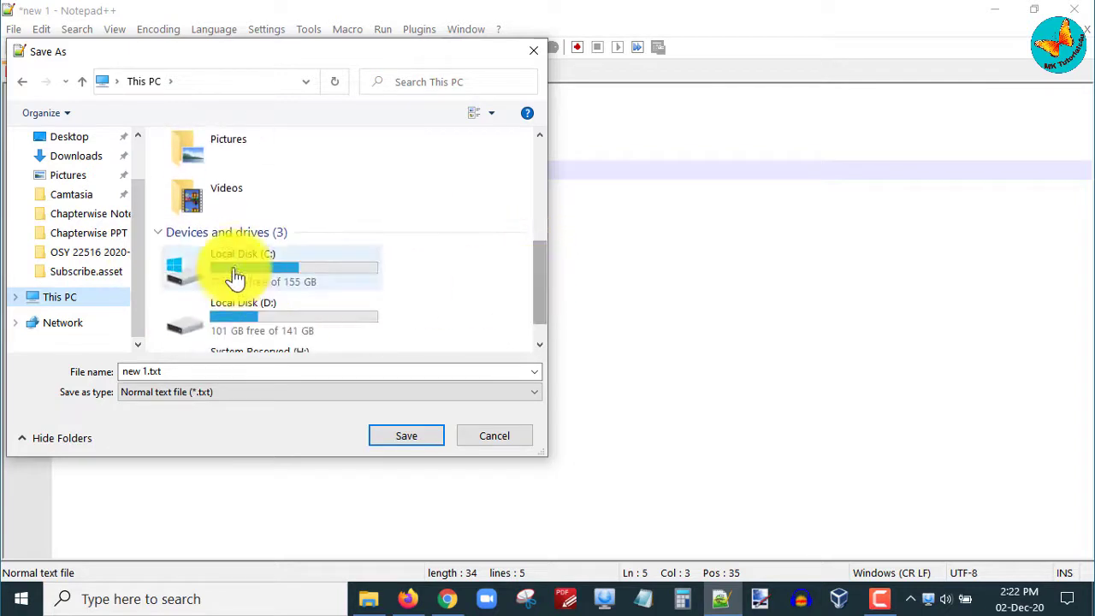
left_click(237, 274)
double_click(236, 274)
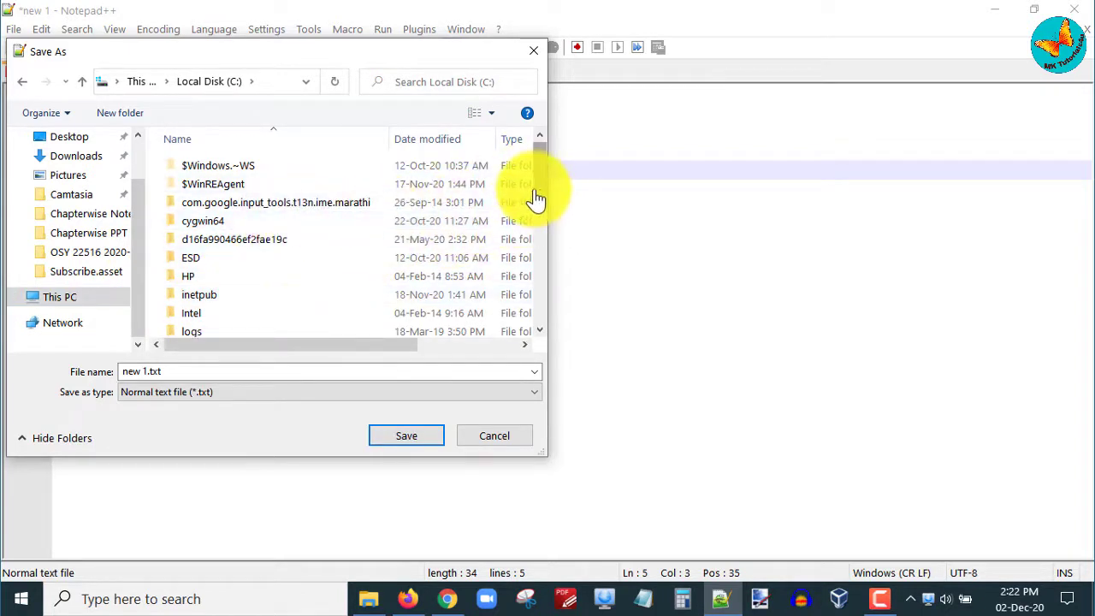
left_click_drag(535, 198, 532, 296)
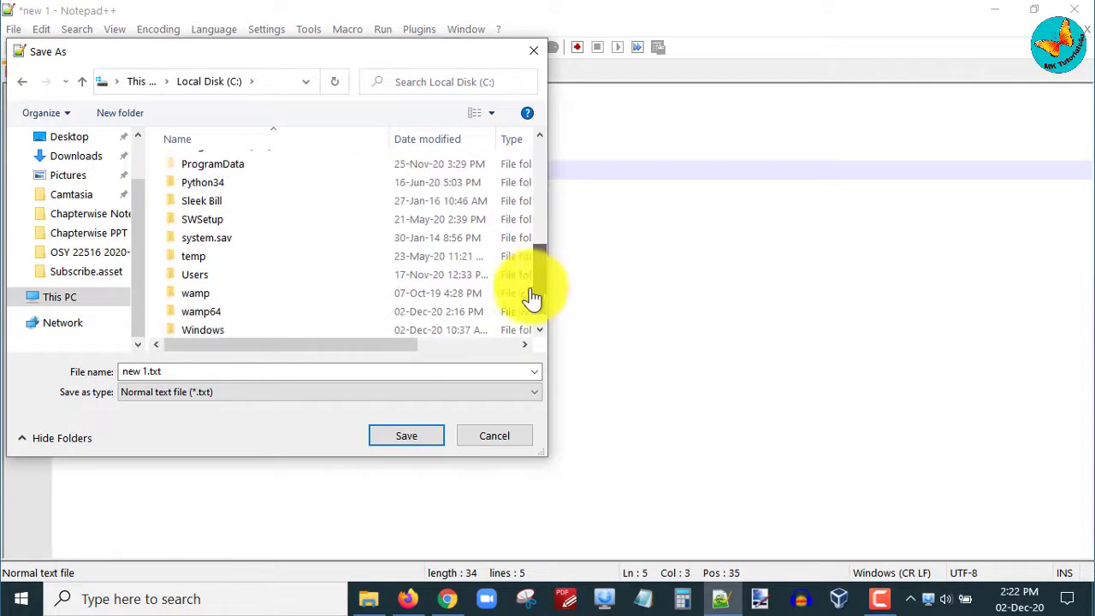
double_click(210, 313)
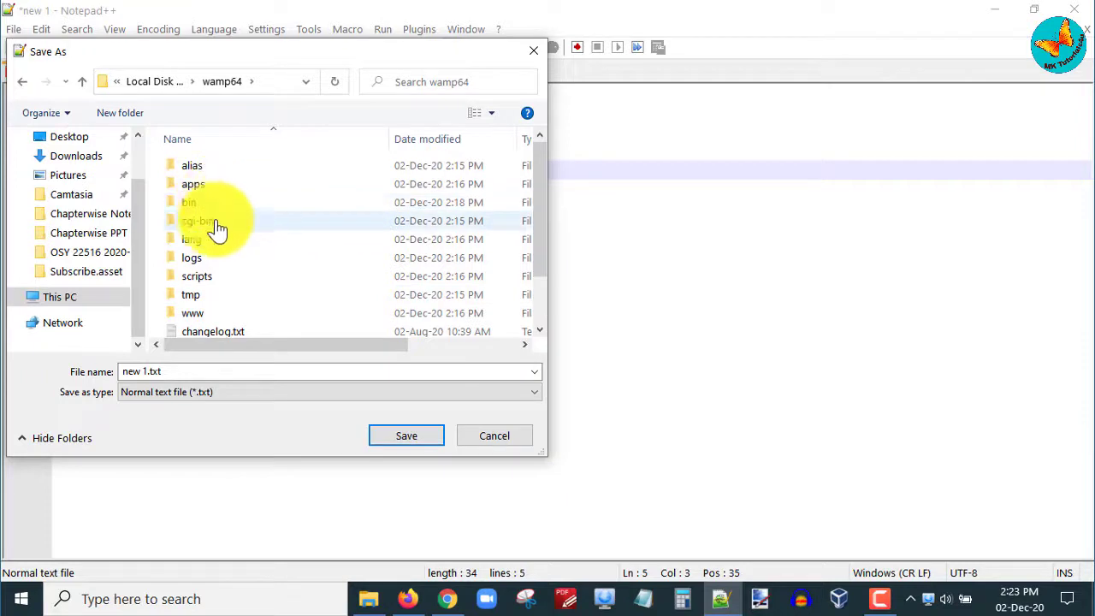
double_click(204, 316)
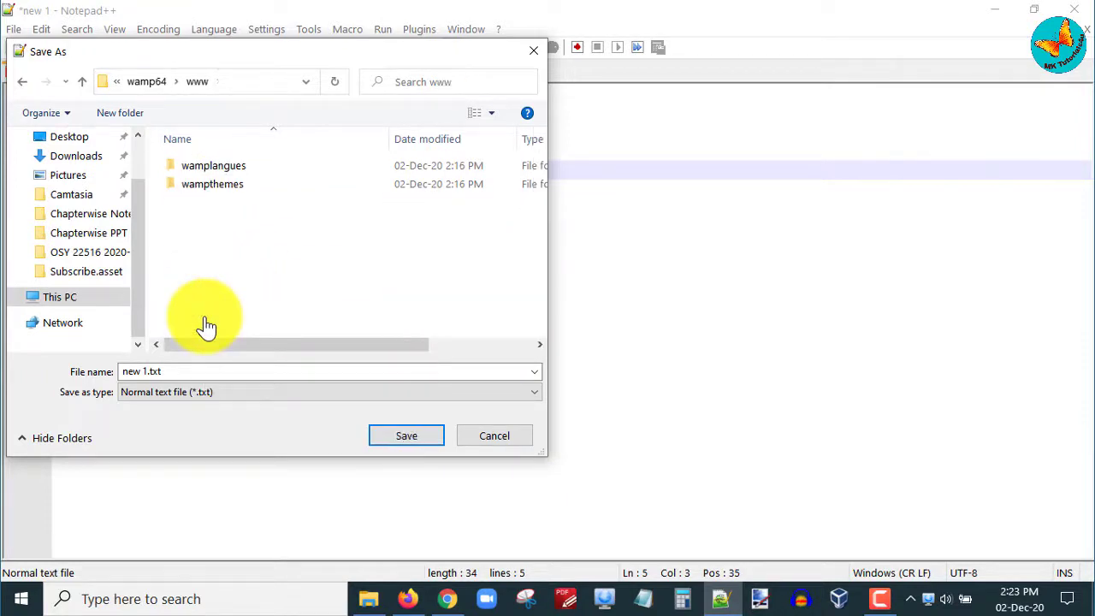
Step: Create a phplessons folder inside www and open it
left_click(107, 113)
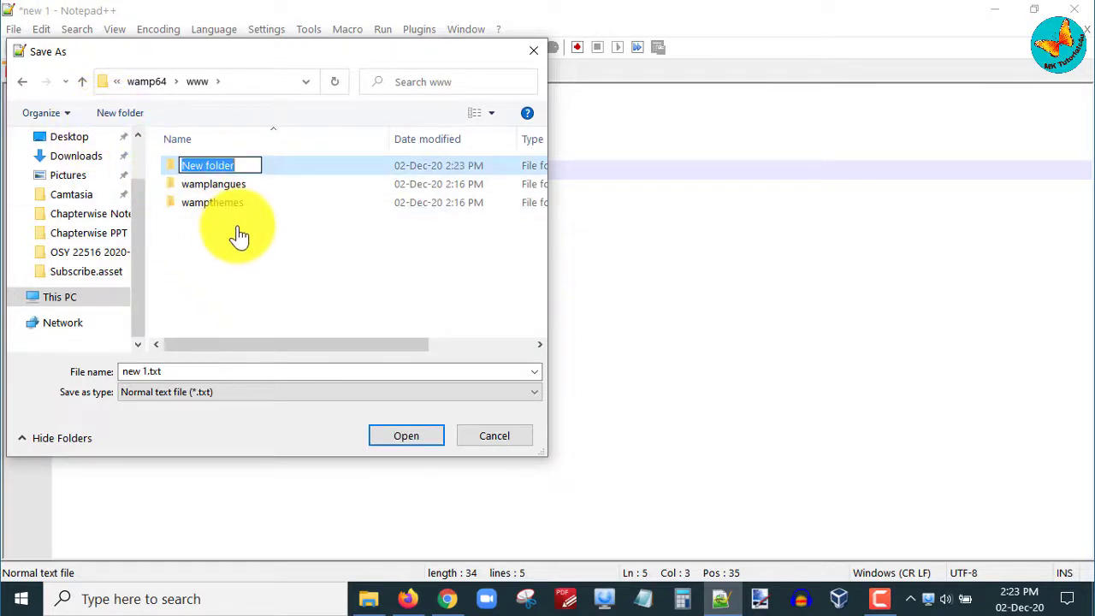
type("phplessons")
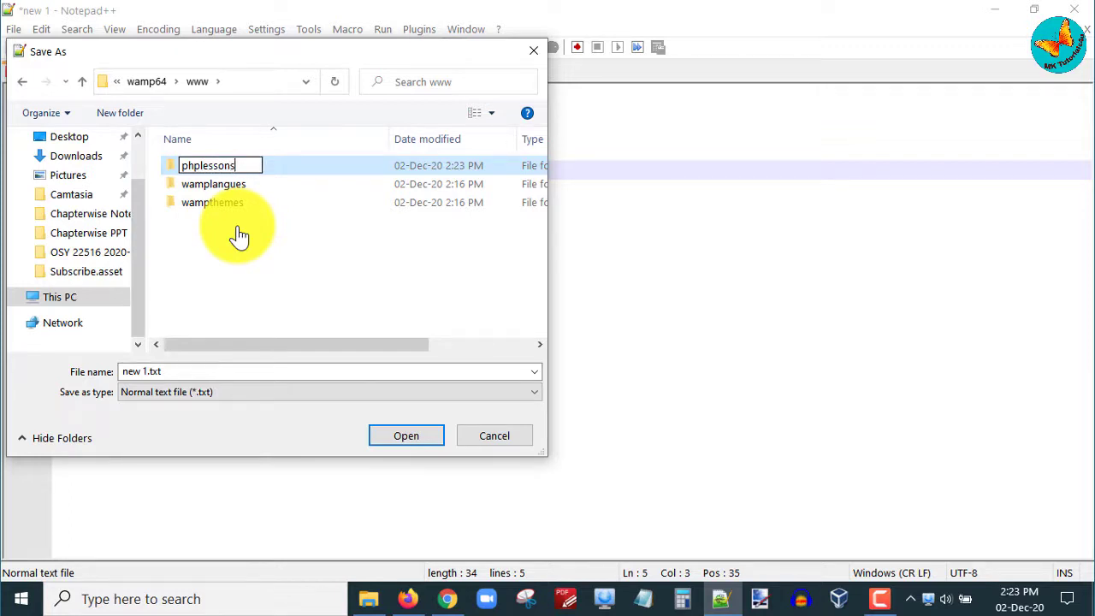
key("Return")
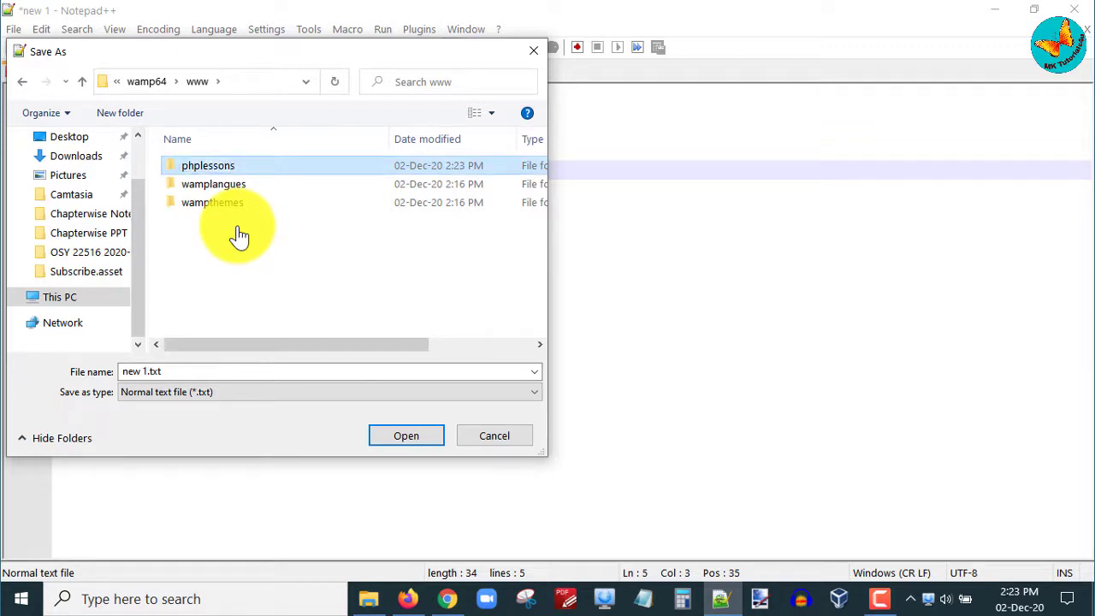
key("Return")
Step: Save the script as helloworld.php with type PHP Hypertext Preprocessor file
left_click(262, 378)
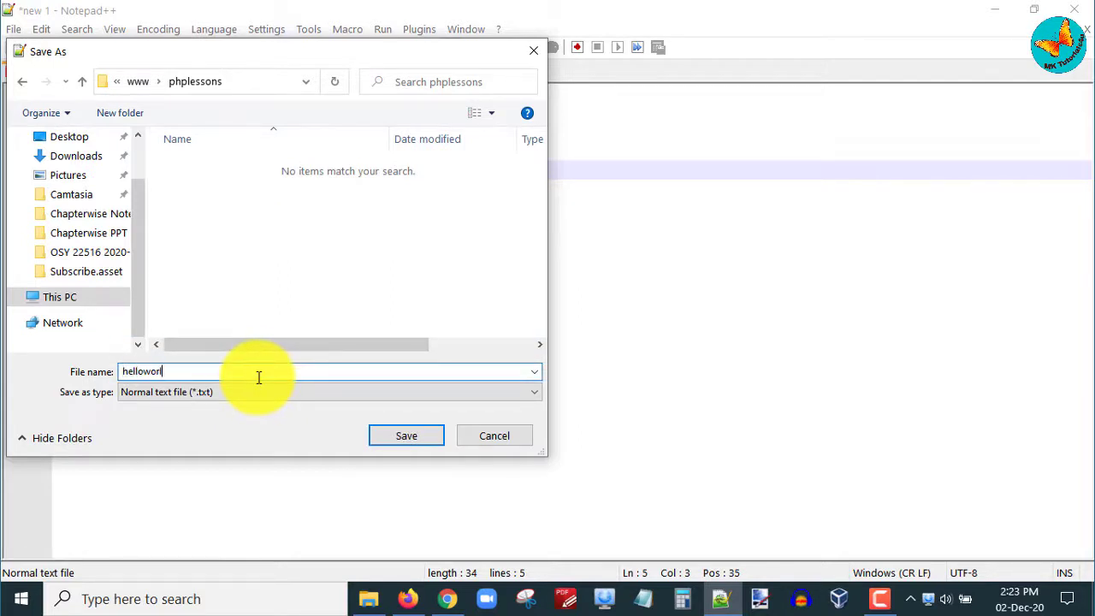
left_click(239, 394)
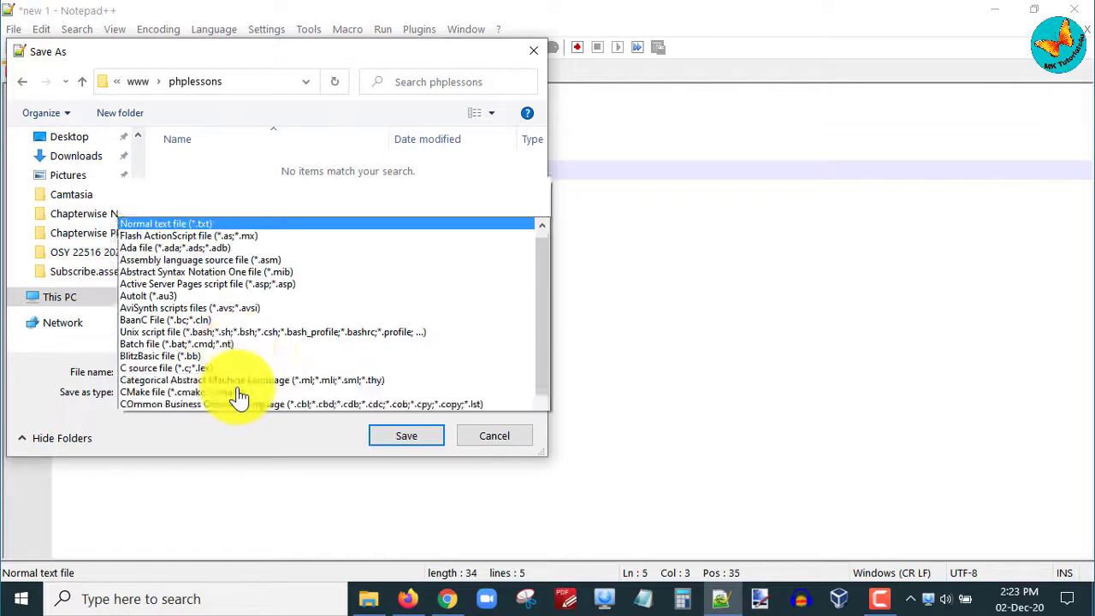
scroll(288, 312, "down", 5)
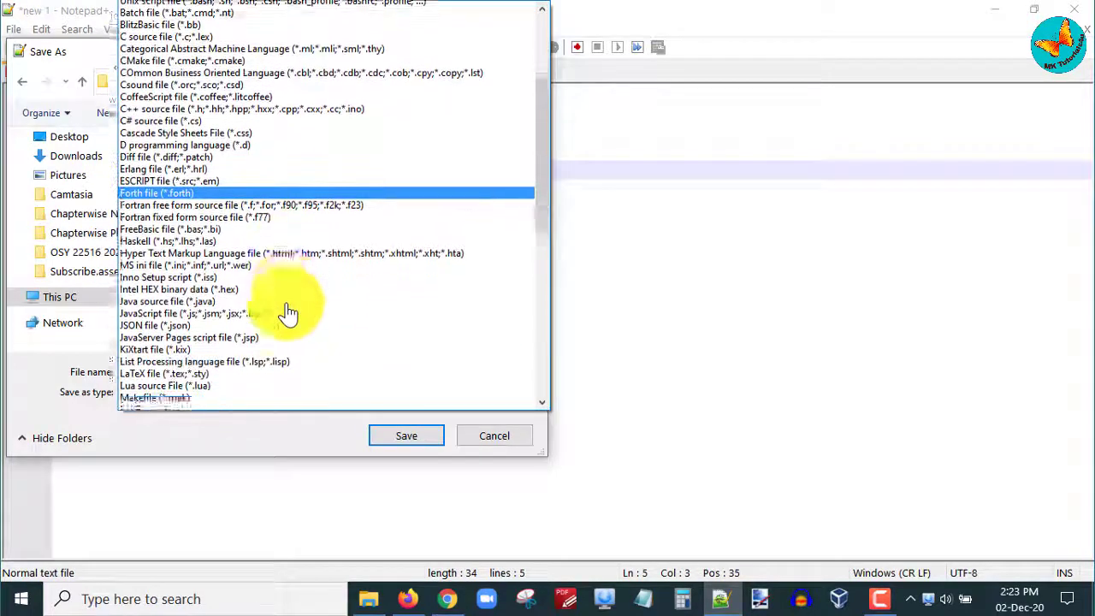
scroll(288, 315, "down", 2)
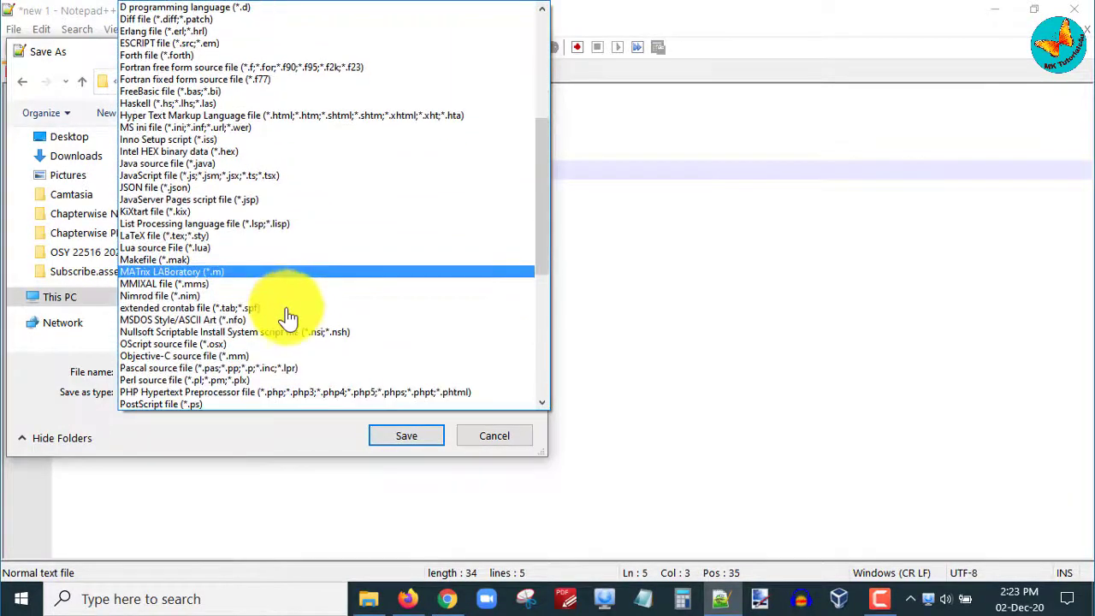
left_click(288, 395)
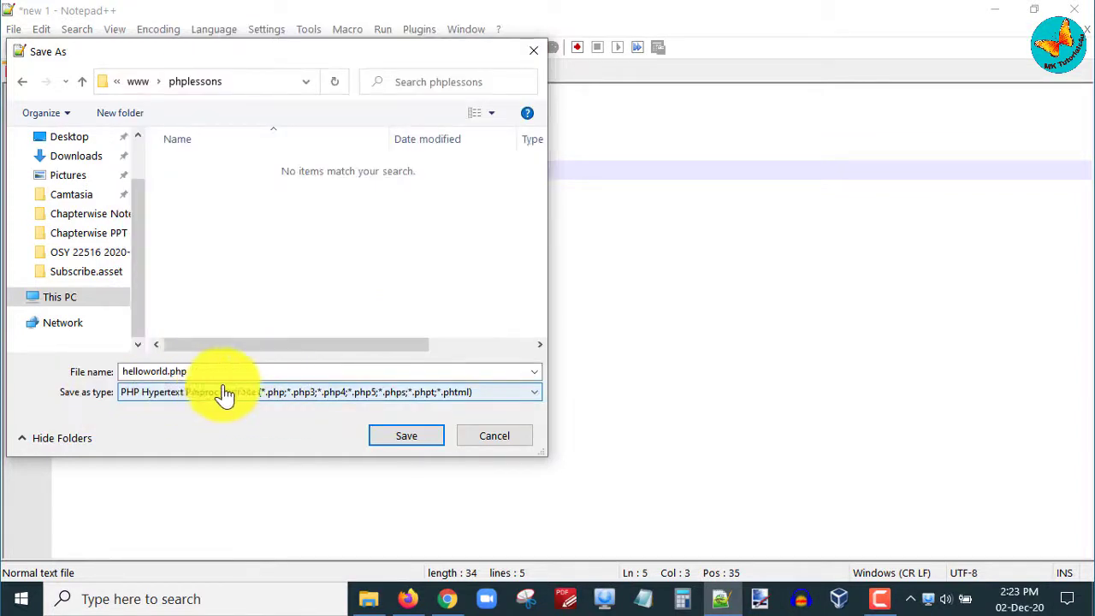
left_click(390, 435)
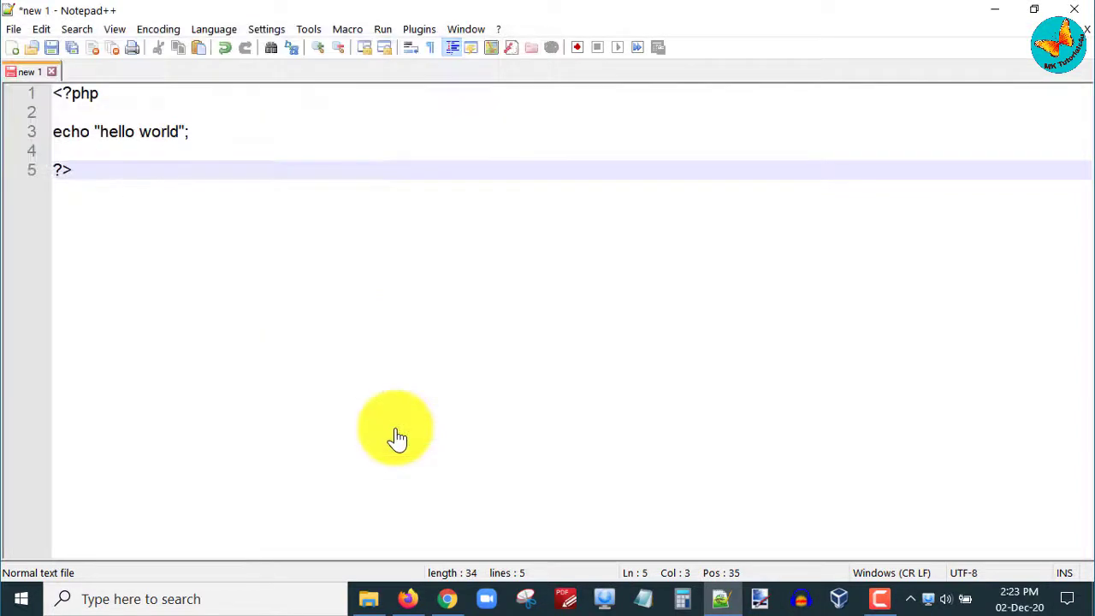
Step: Check the opening <?php and closing ?> tags in the saved script
left_click_drag(68, 93, 122, 93)
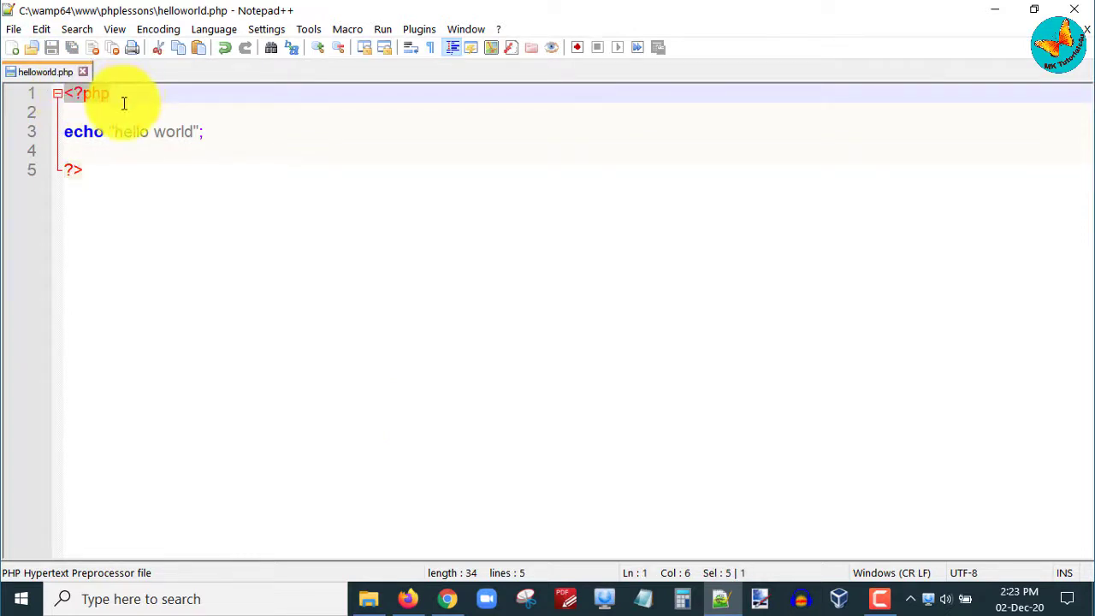
left_click_drag(66, 170, 89, 170)
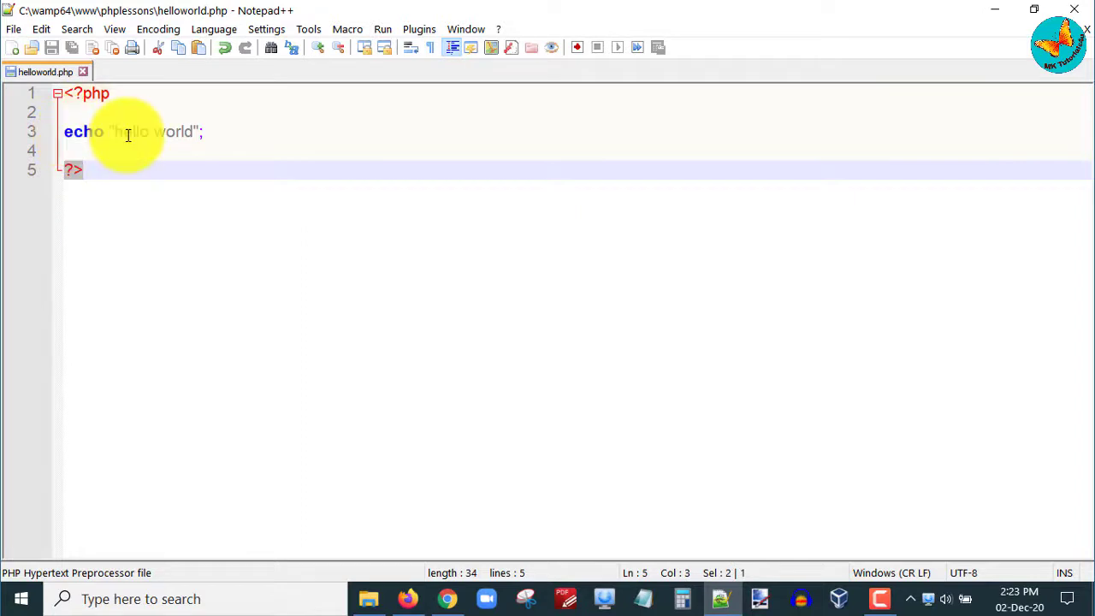
left_click(405, 600)
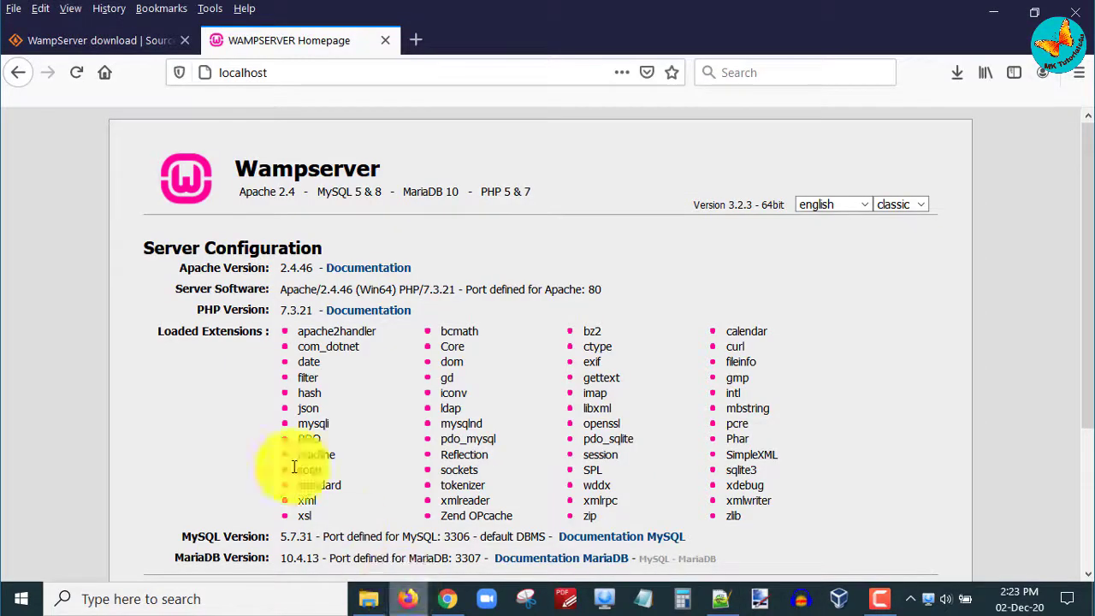
Step: Load localhost/phplessons/helloworld.php in Firefox to display hello world
left_click(309, 75)
left_click(349, 75)
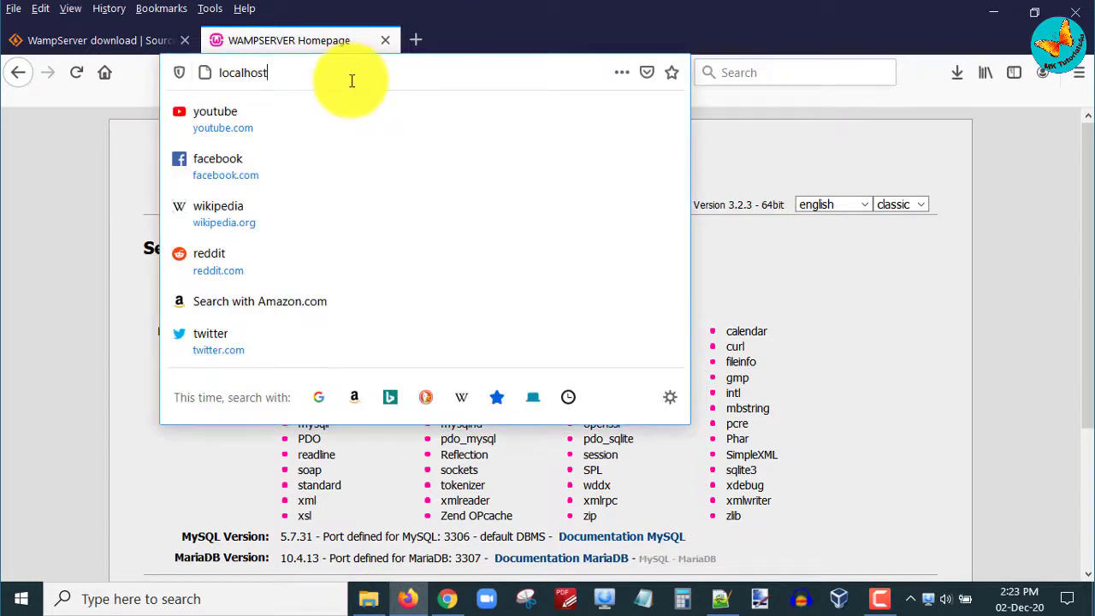
type("/phplesso")
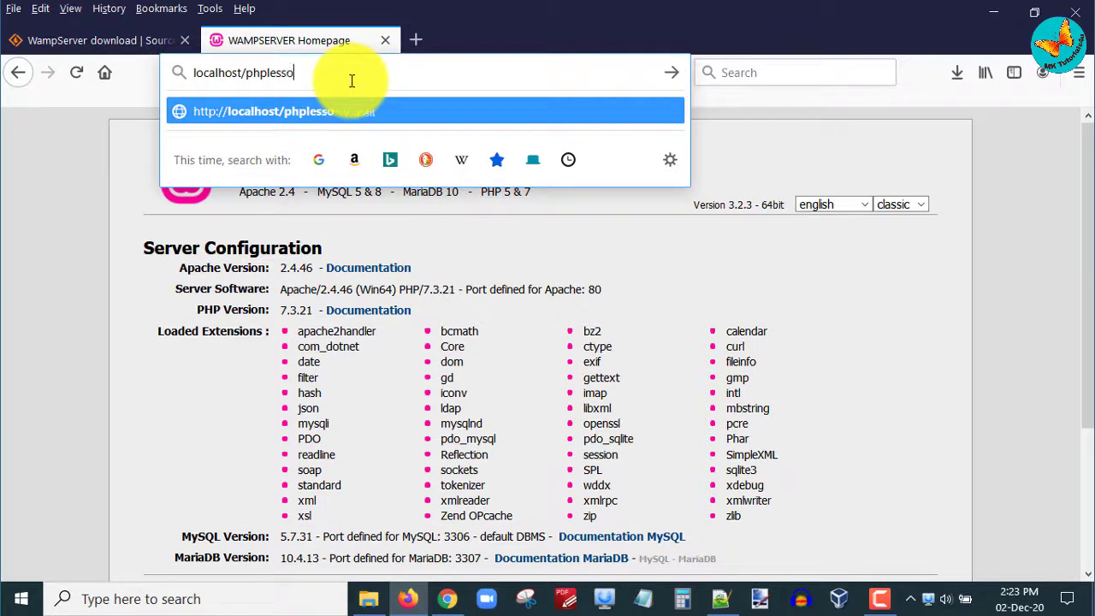
type("ns/helloworld.php")
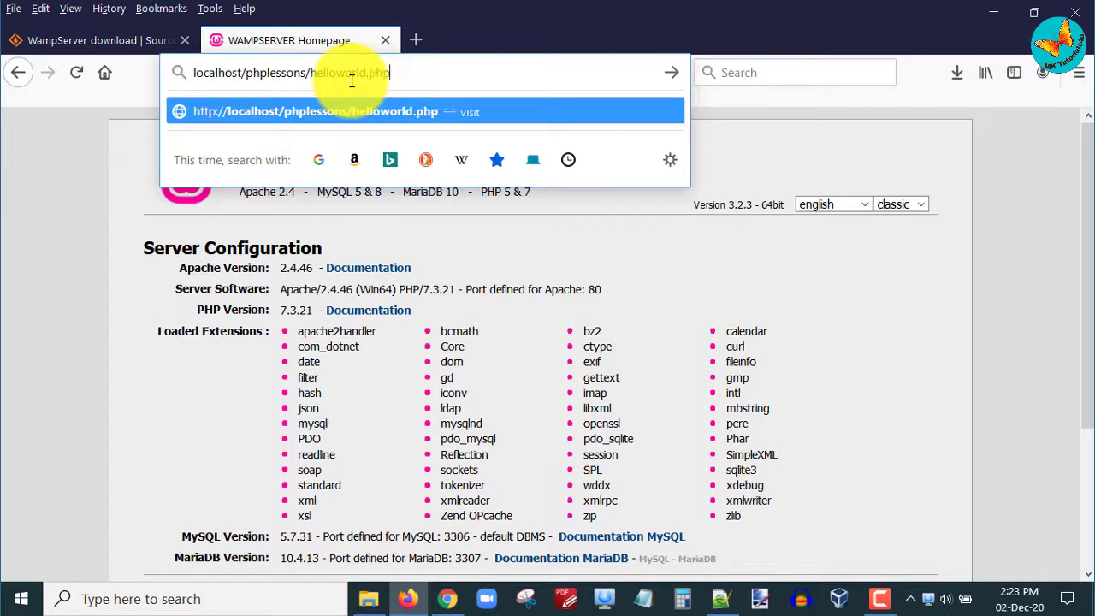
key("Return")
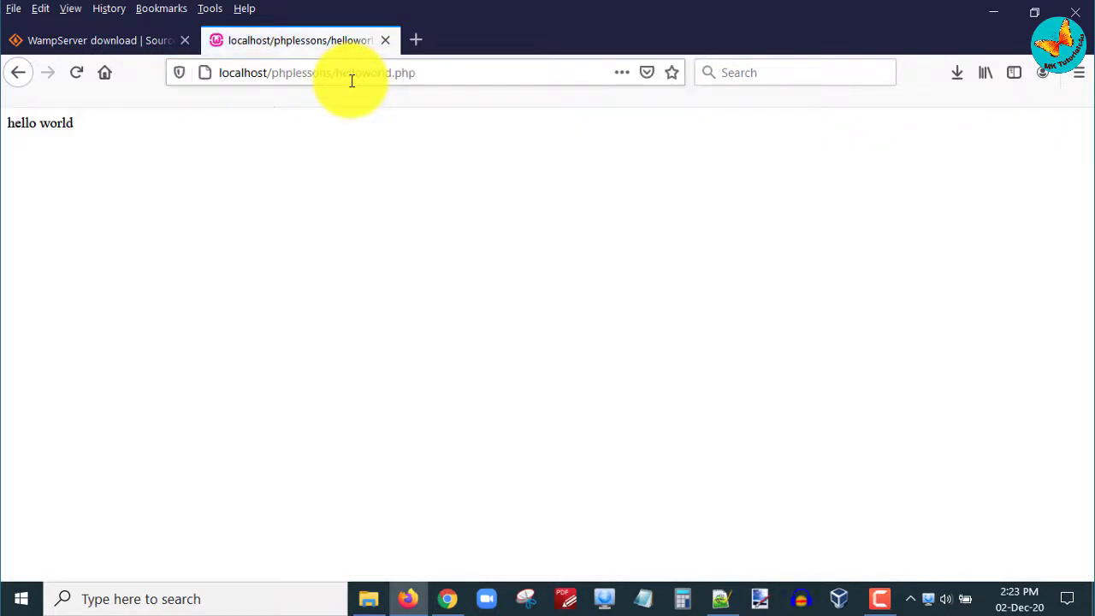